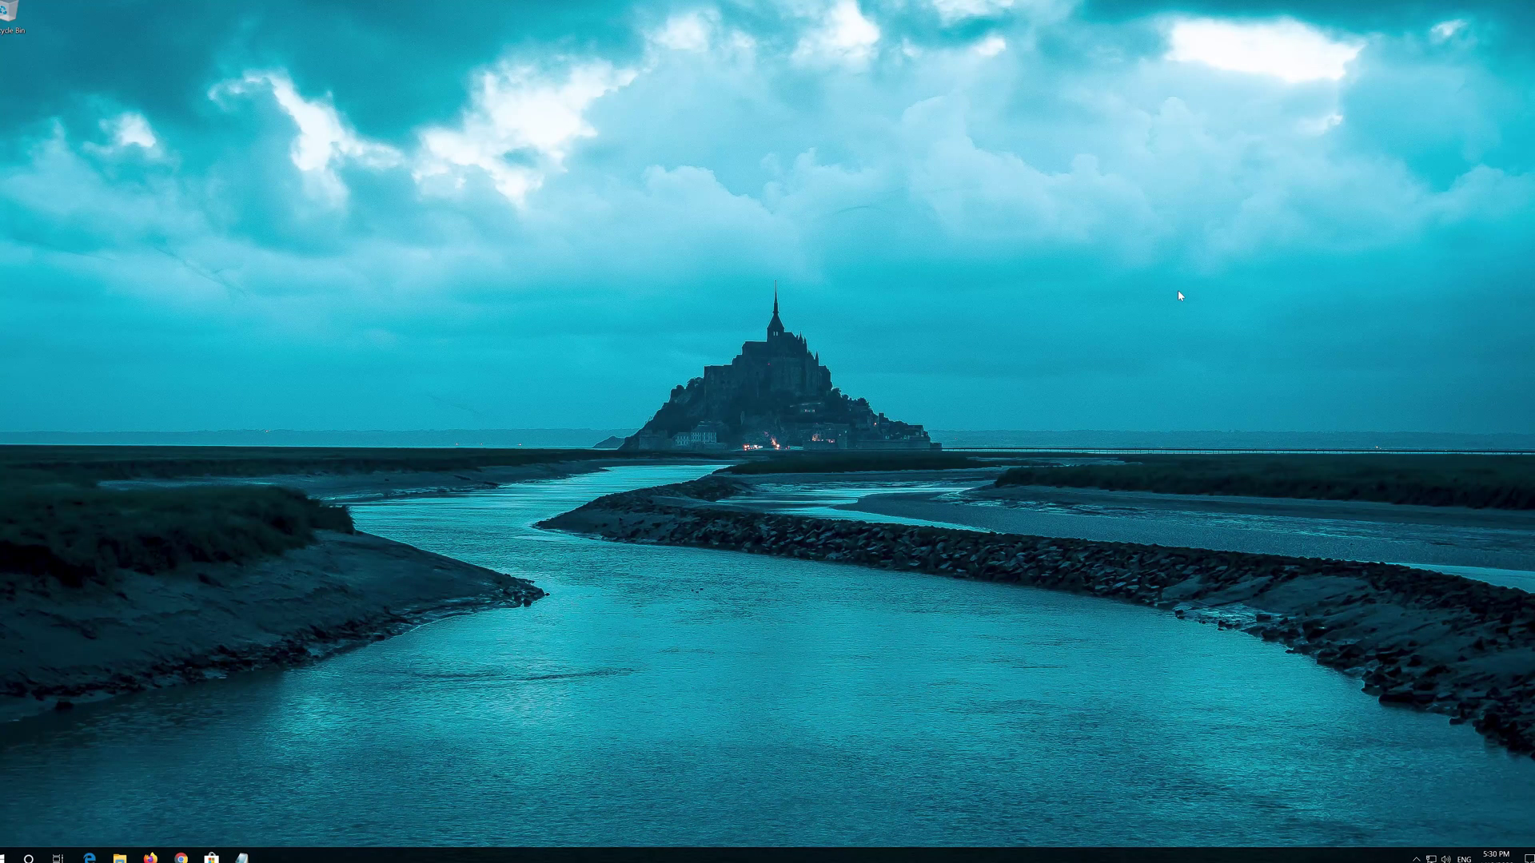
Search Start for powershell and launch Windows PowerShell as administrator, approving the UAC prompt
key("super")
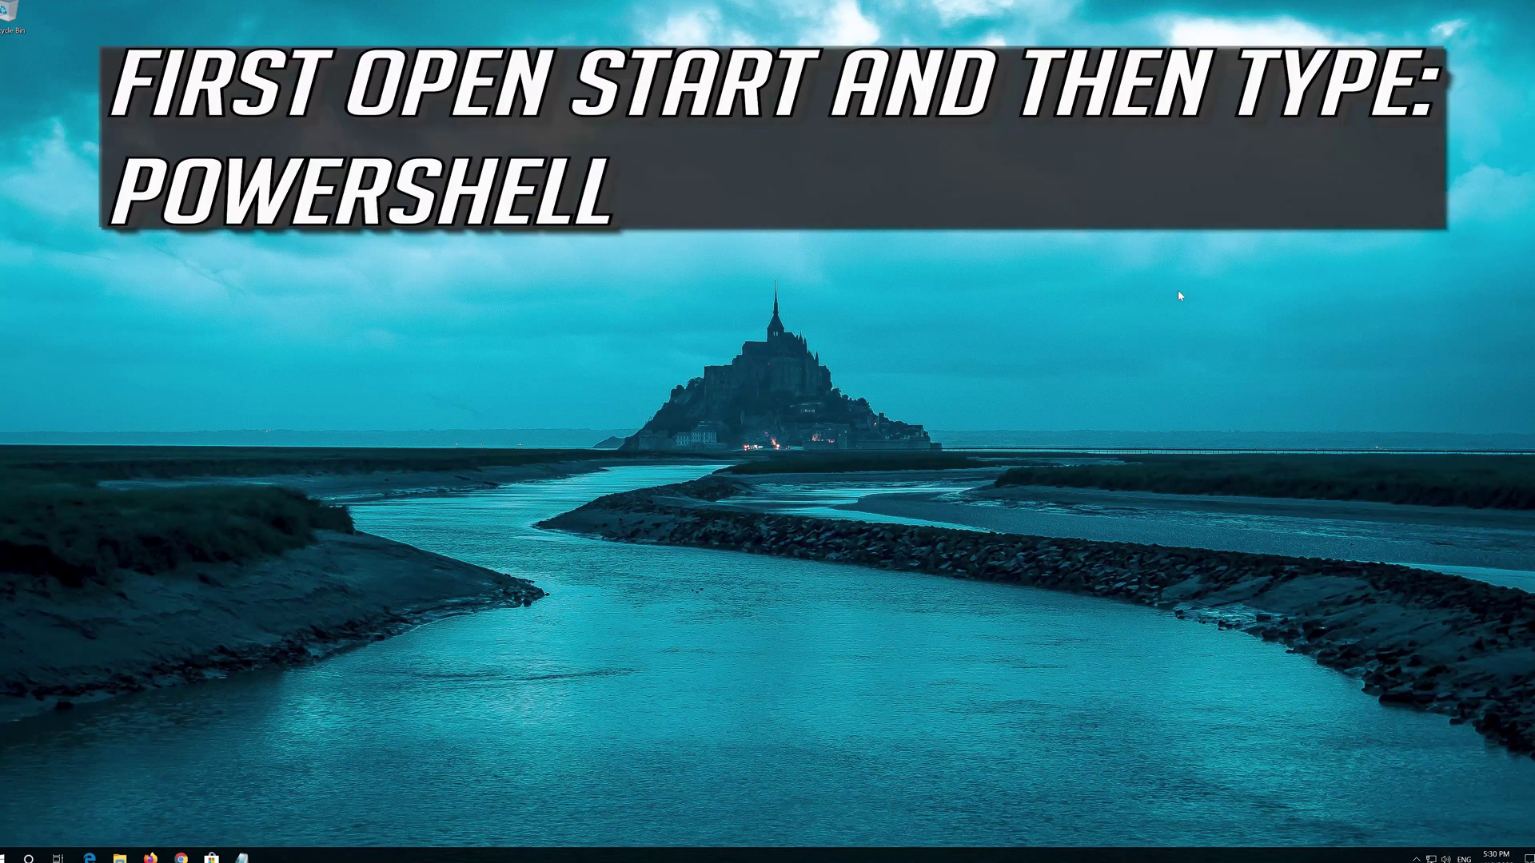
type("powershell")
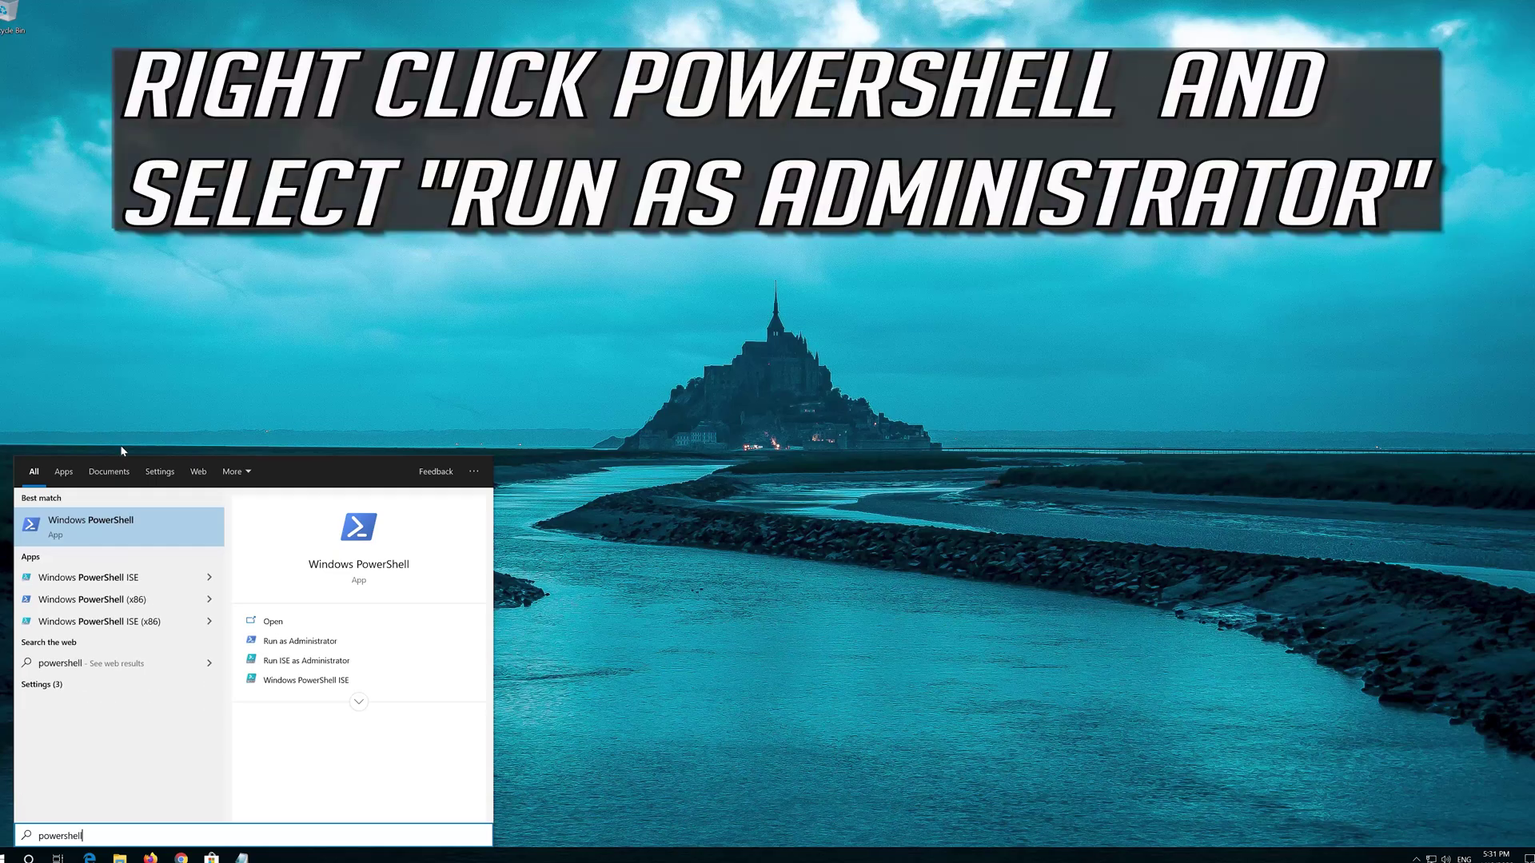
right_click(109, 537)
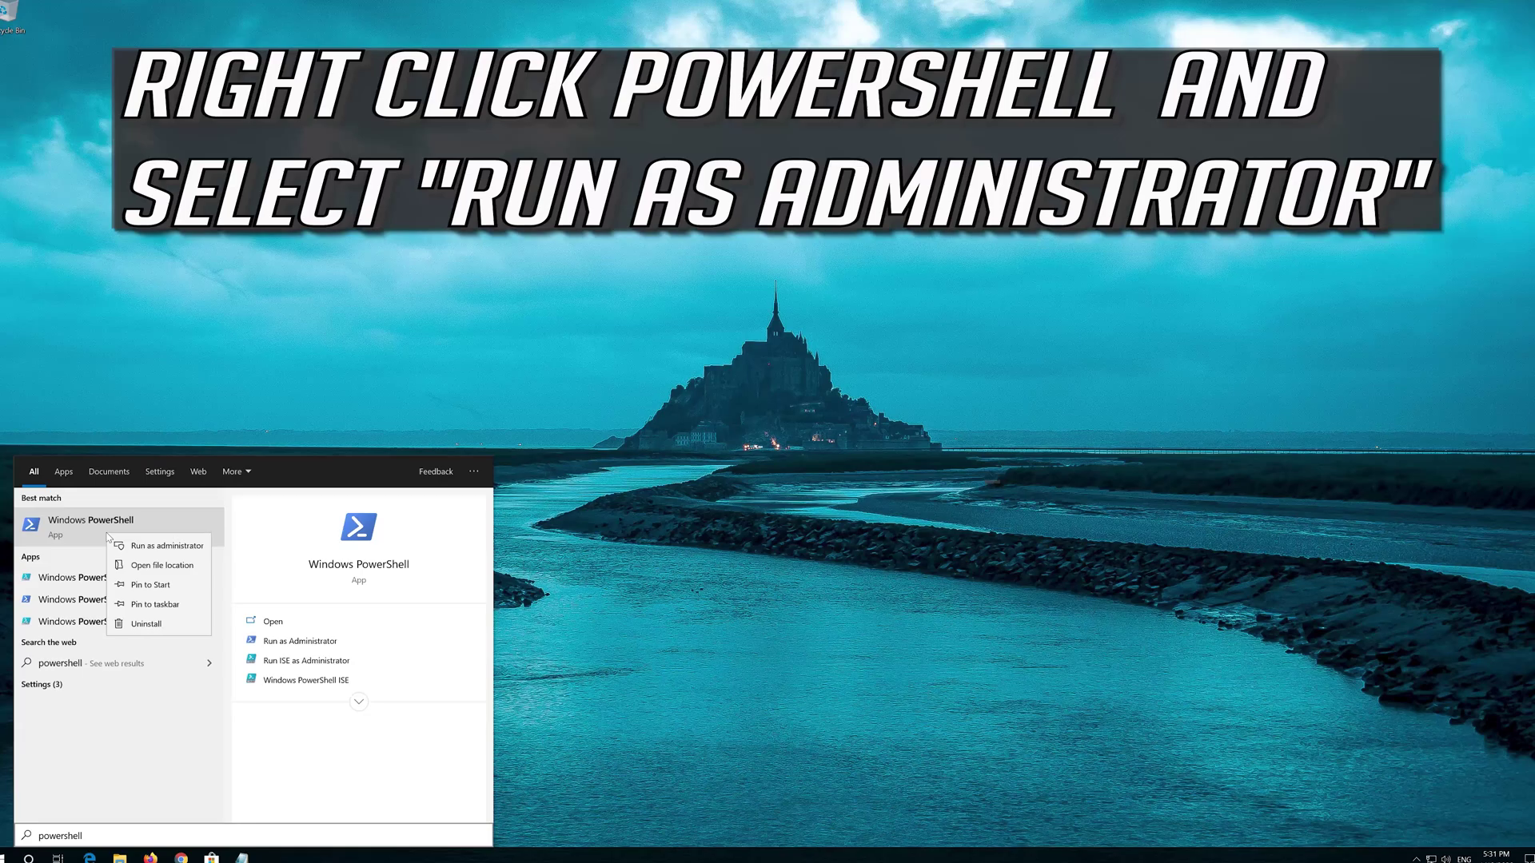
left_click(168, 546)
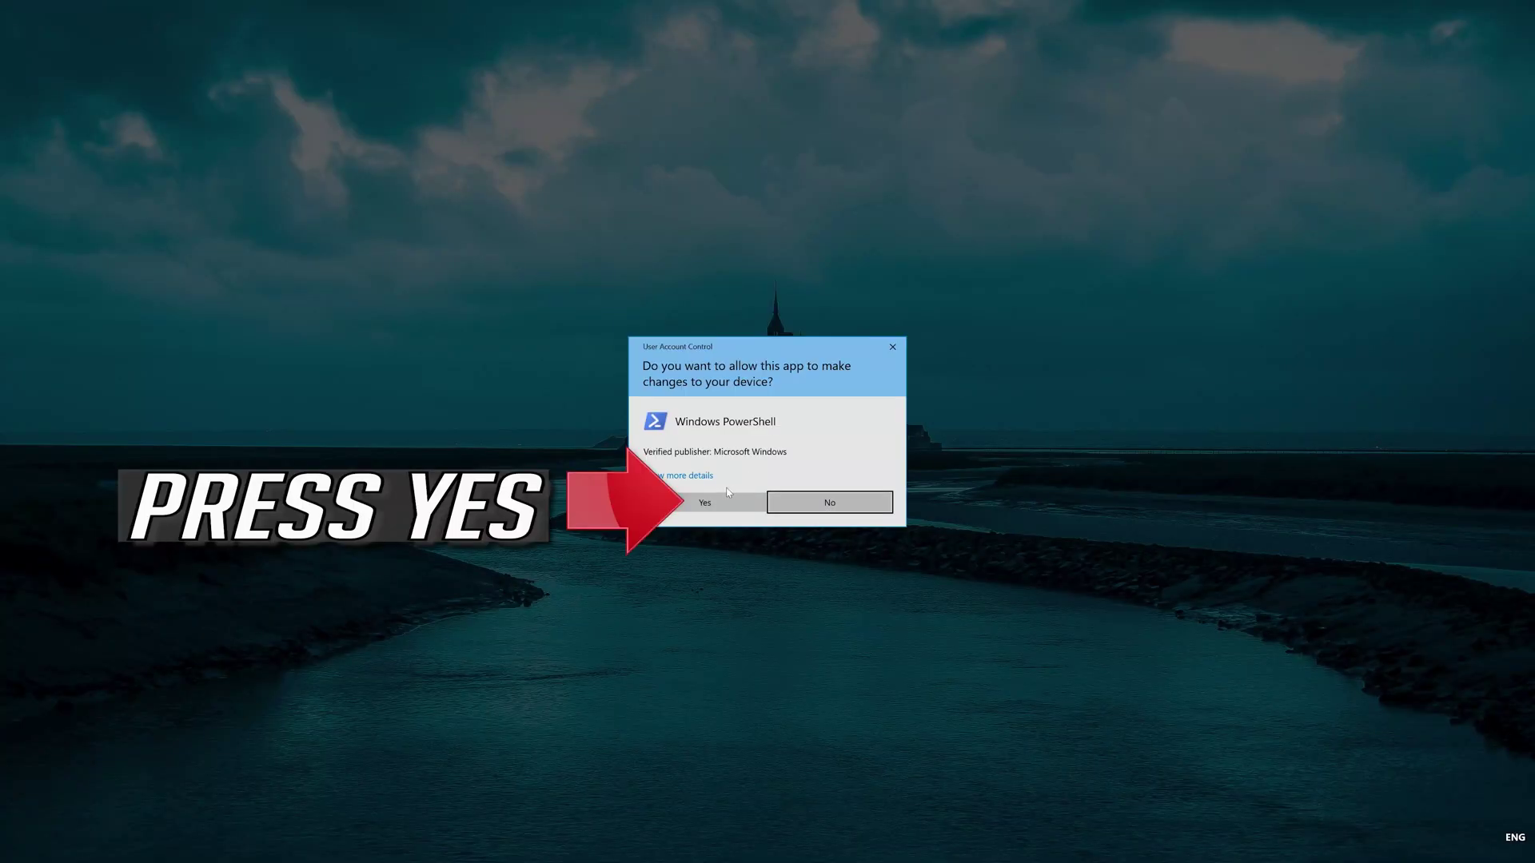
left_click(705, 508)
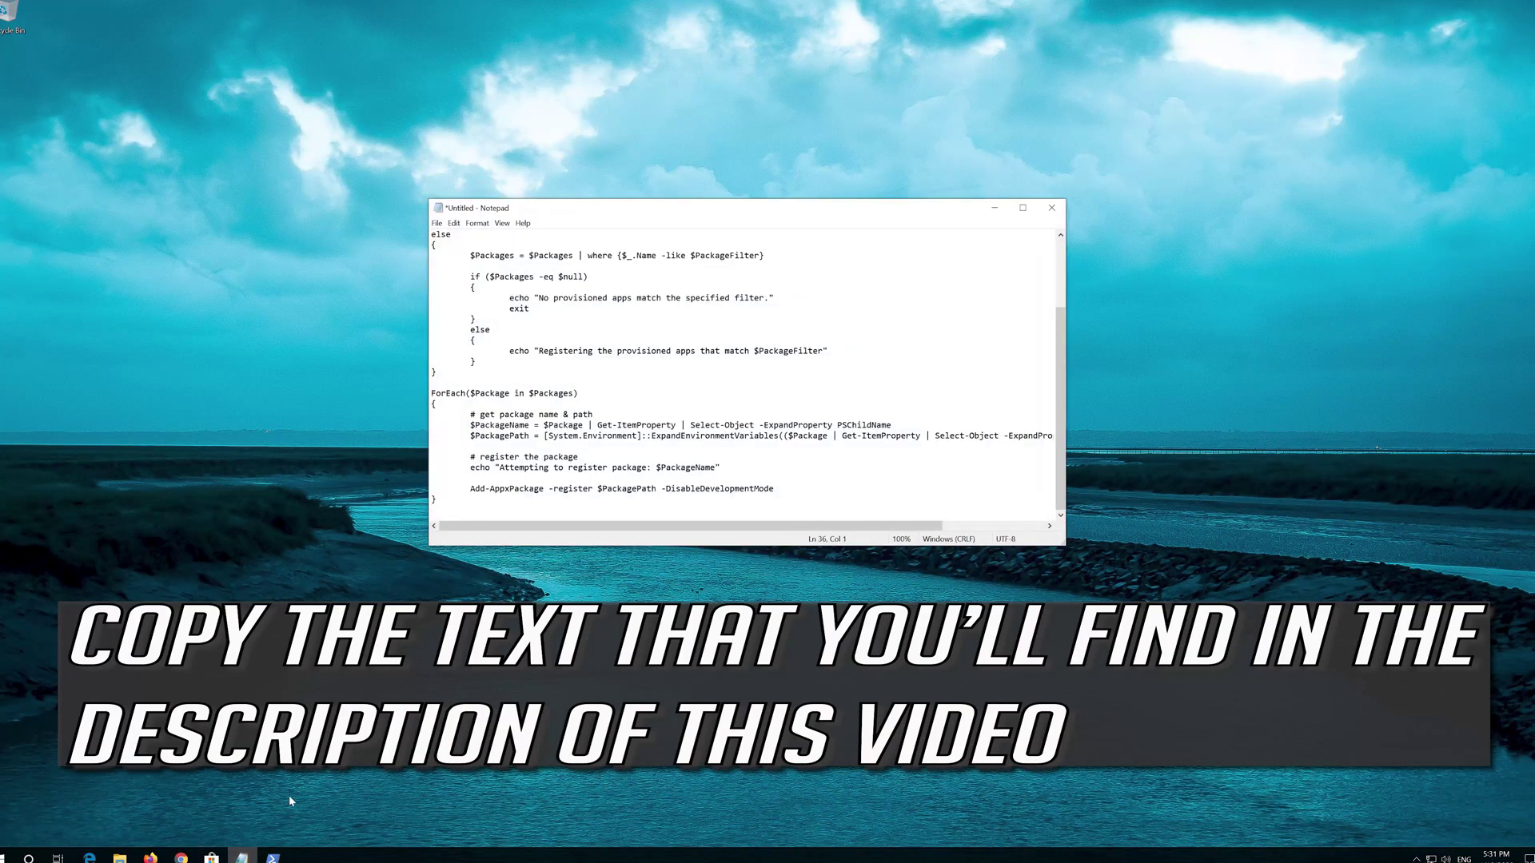
Copy the whole Add-AppxPackage re-registration script from Notepad and minimize Notepad
left_click_drag(434, 510, 380, 230)
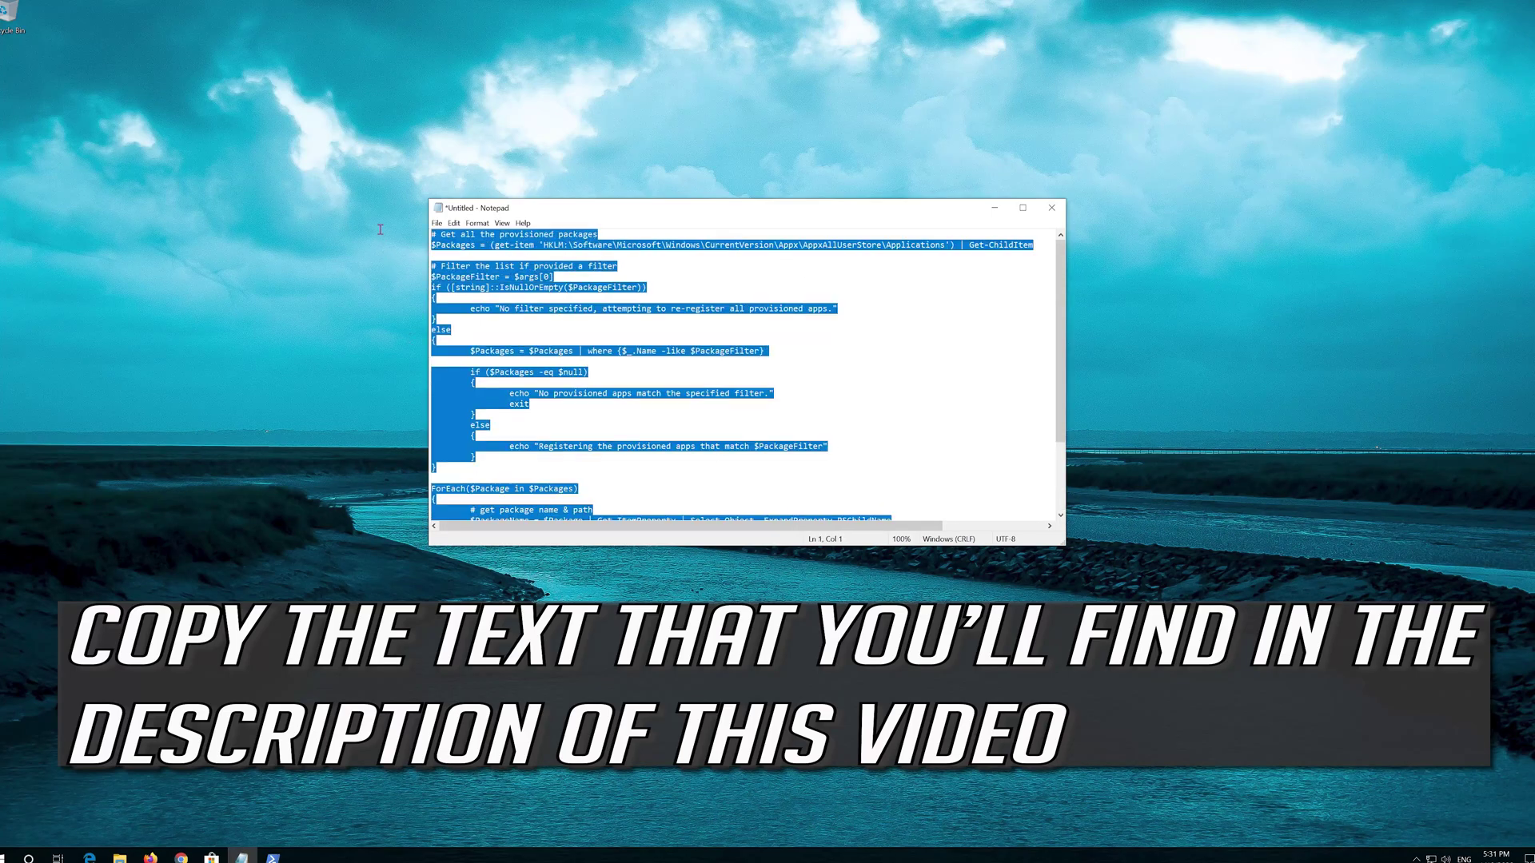
right_click(581, 254)
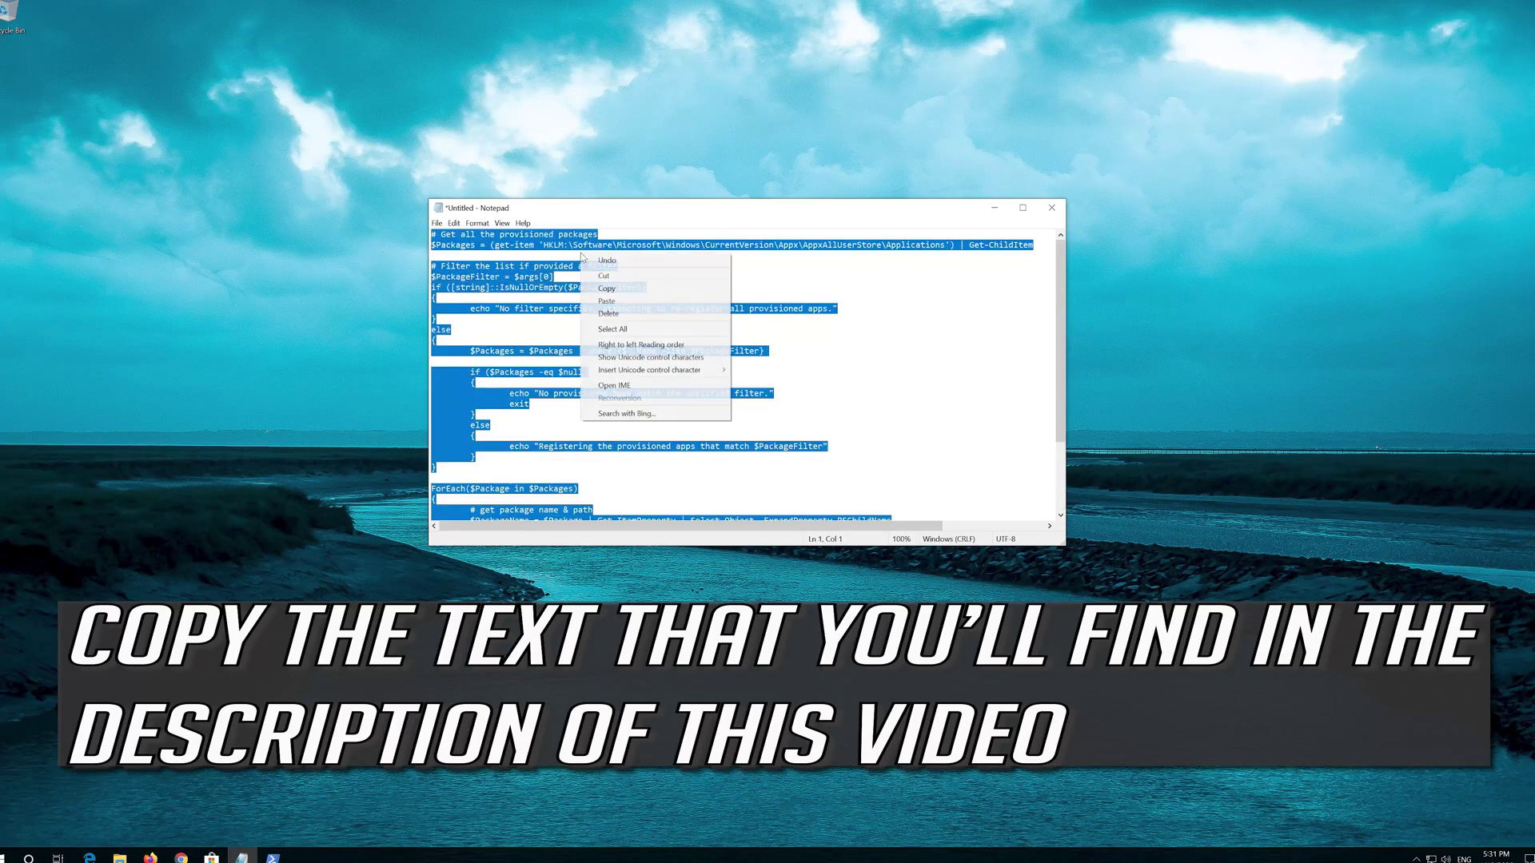
left_click(605, 289)
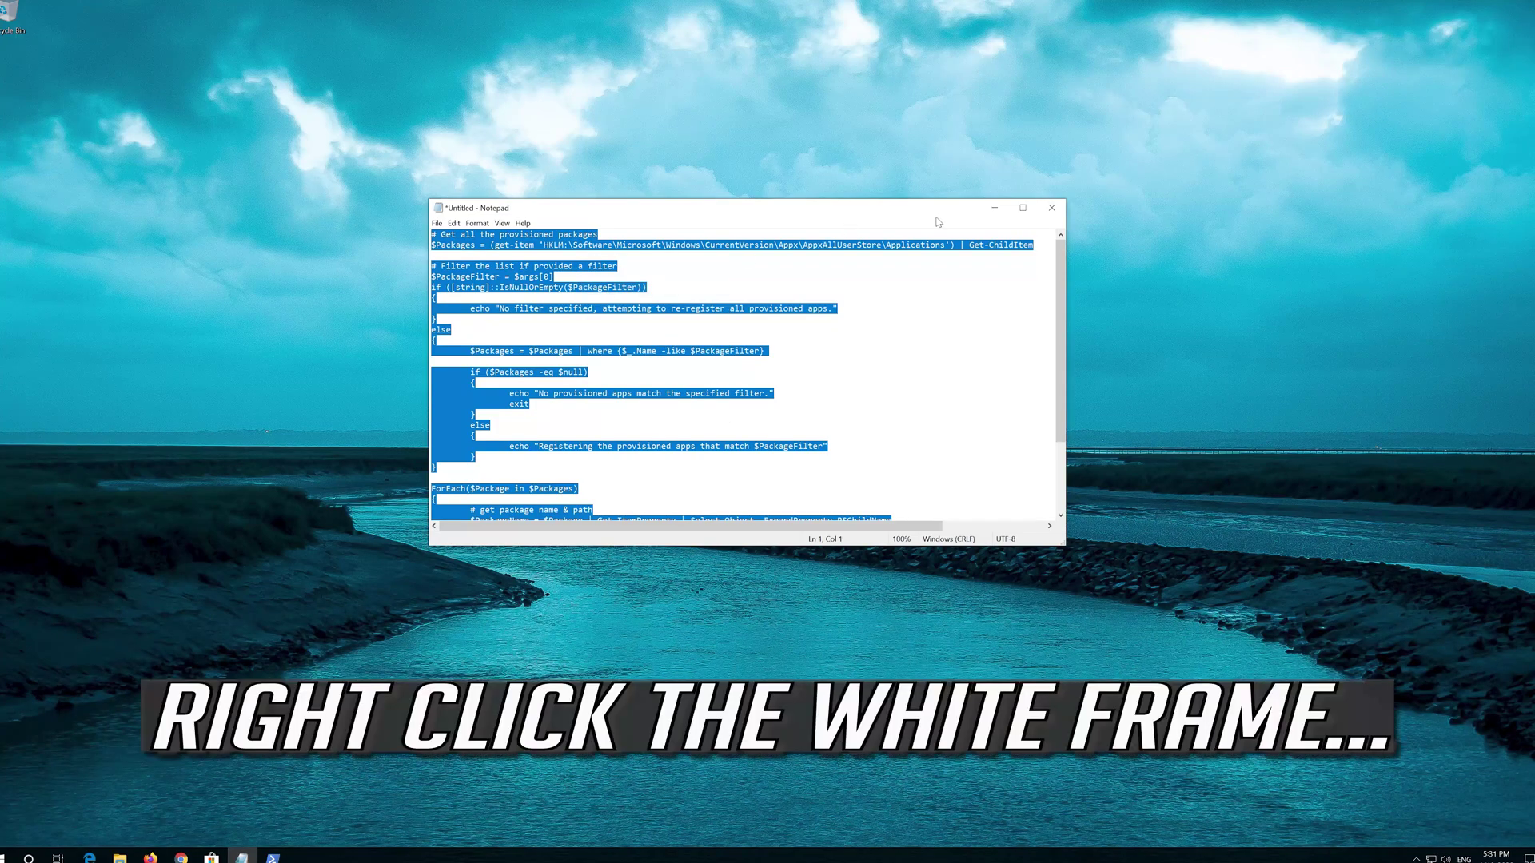
left_click(1001, 212)
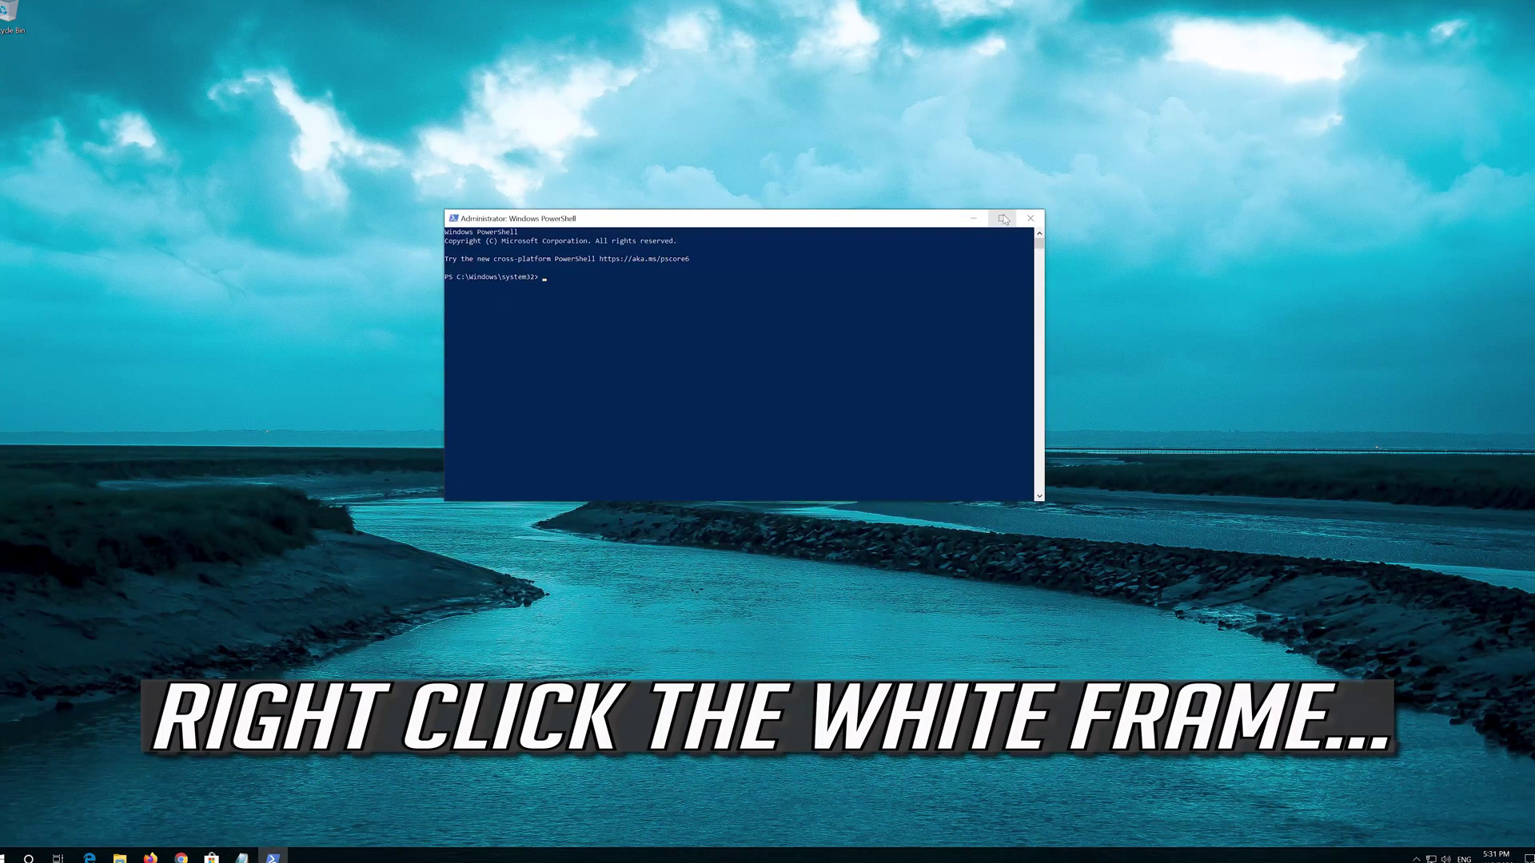
Paste the re-registration script into the admin PowerShell console, run it, then exit PowerShell
right_click(713, 216)
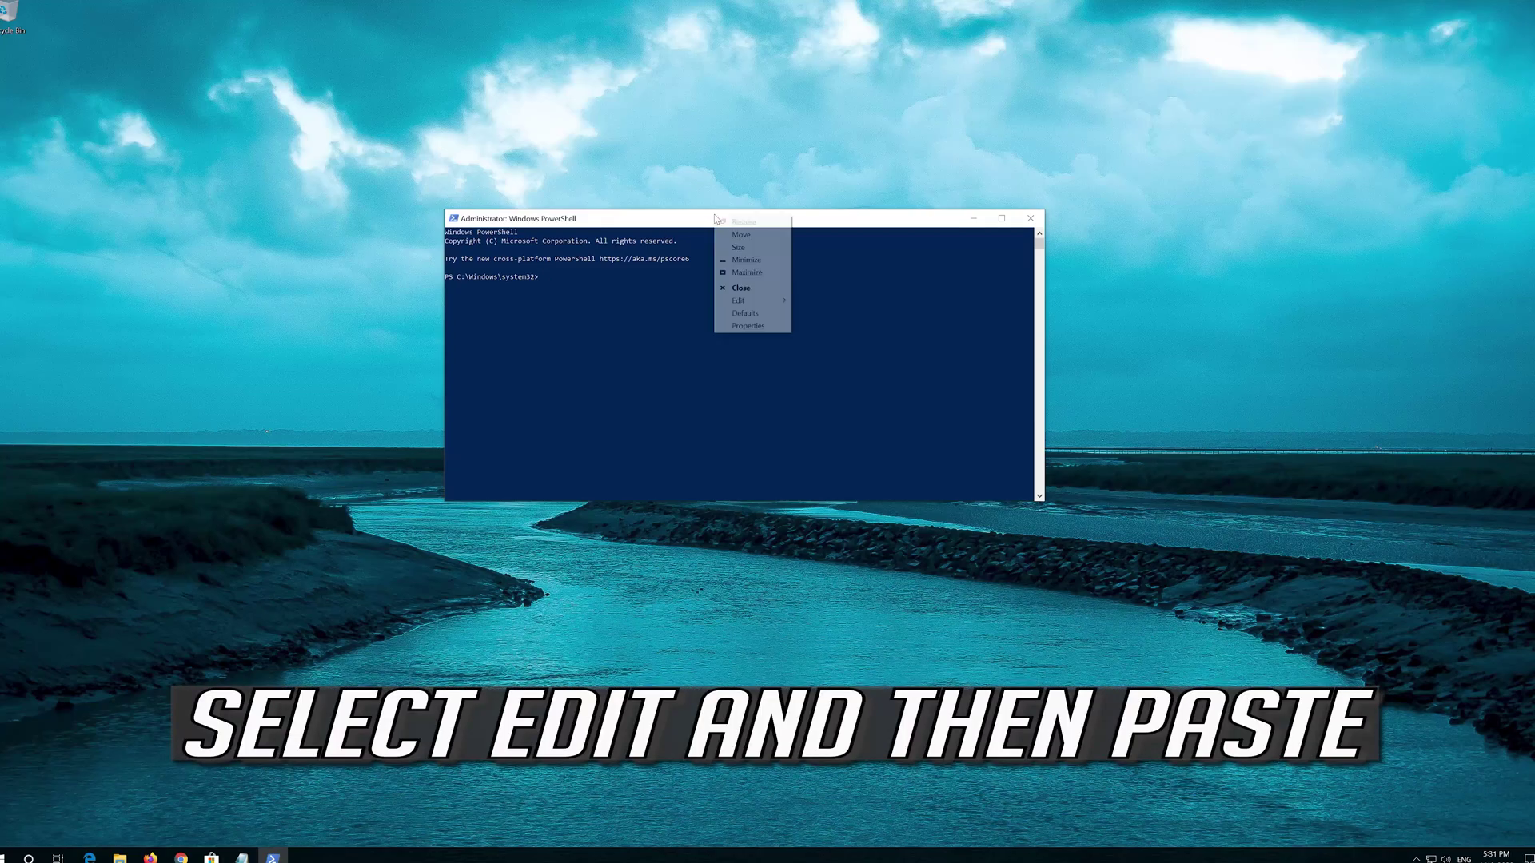
left_click(740, 301)
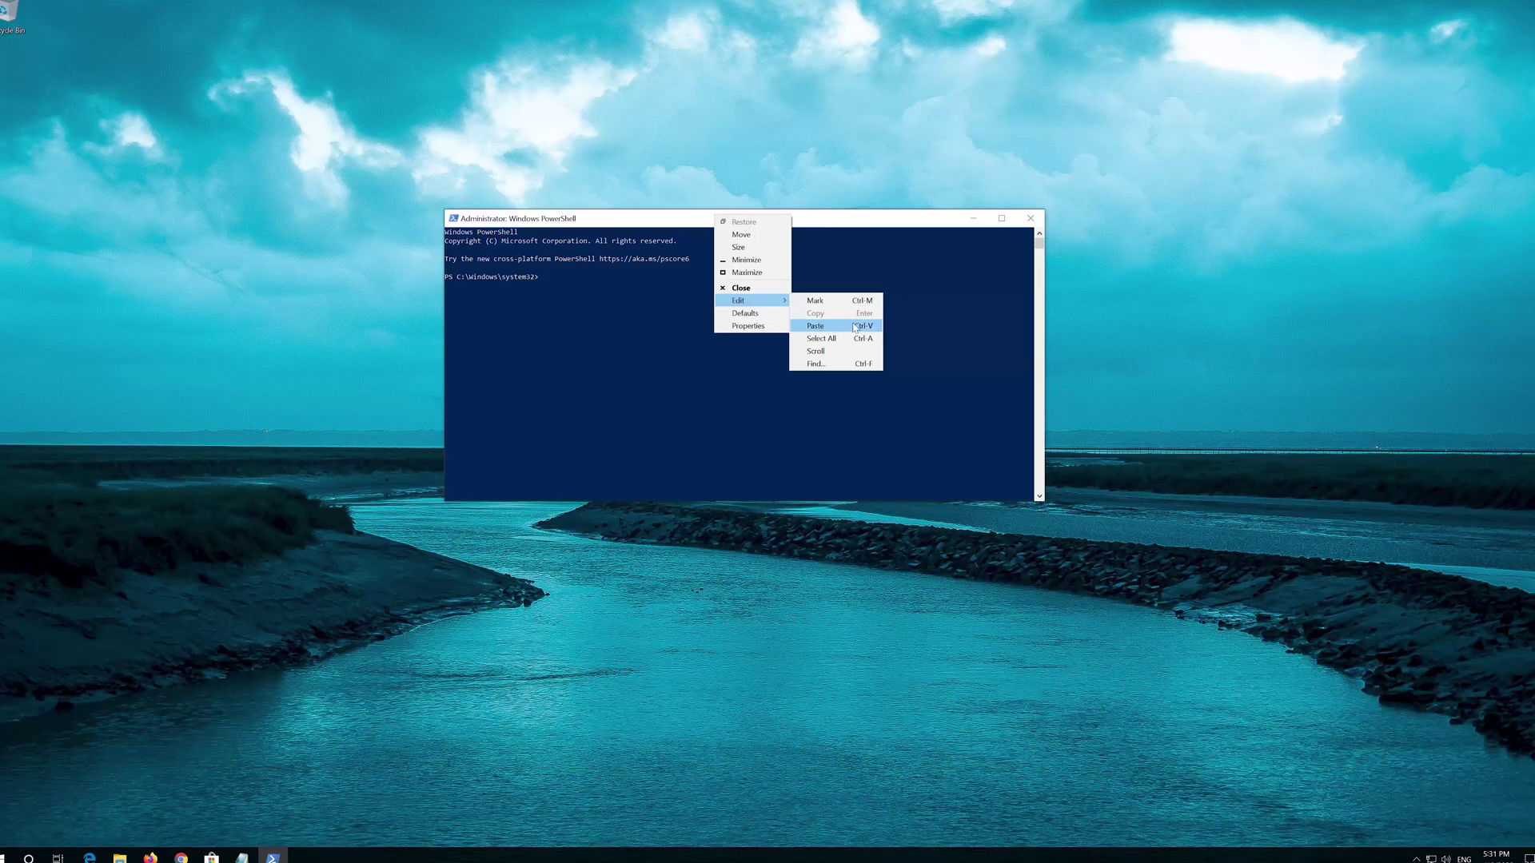
left_click(815, 326)
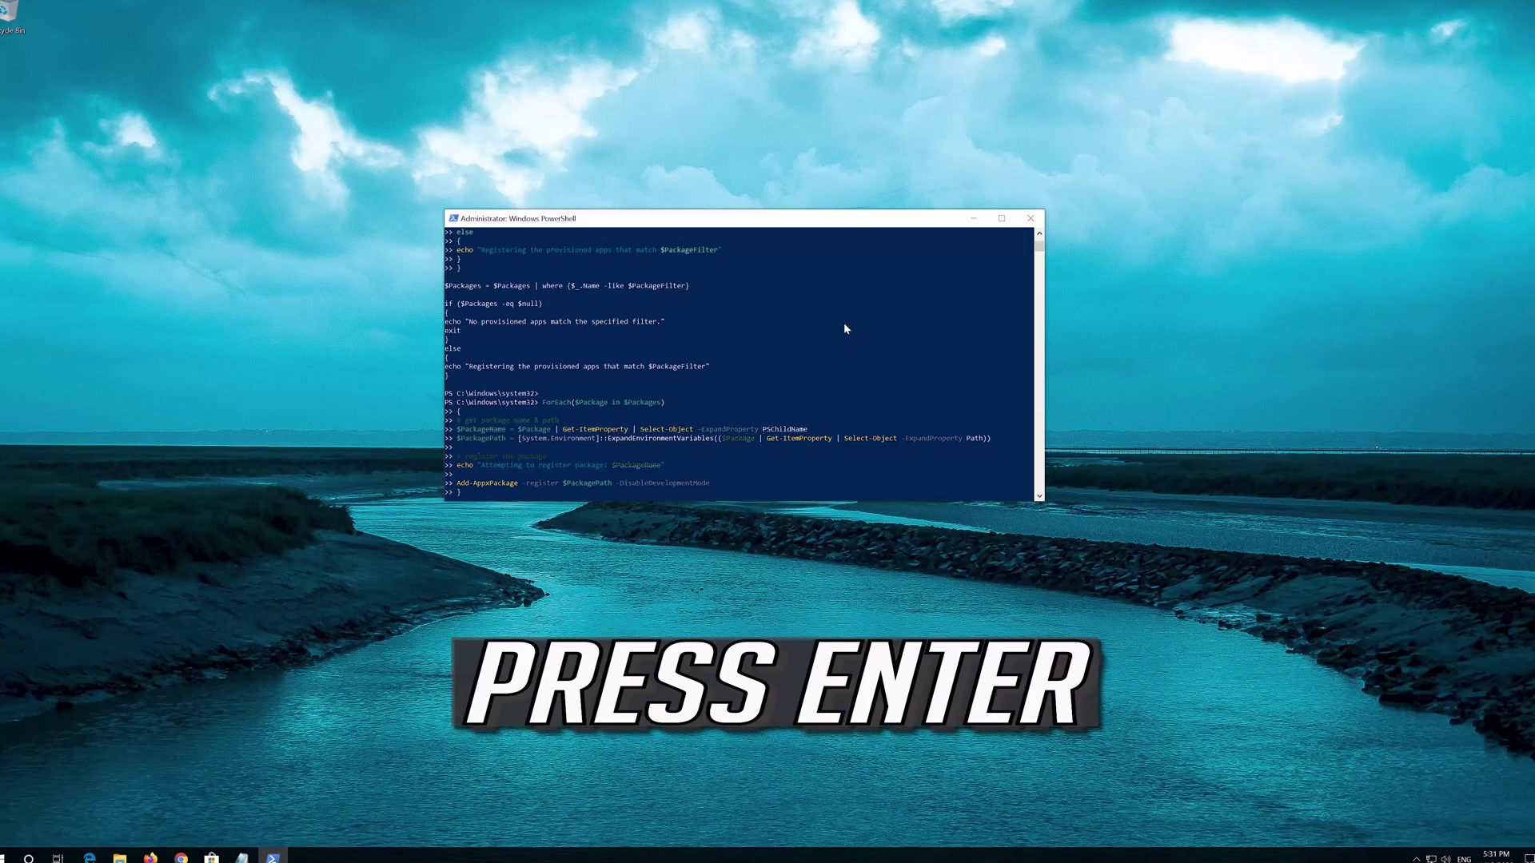
key("Return")
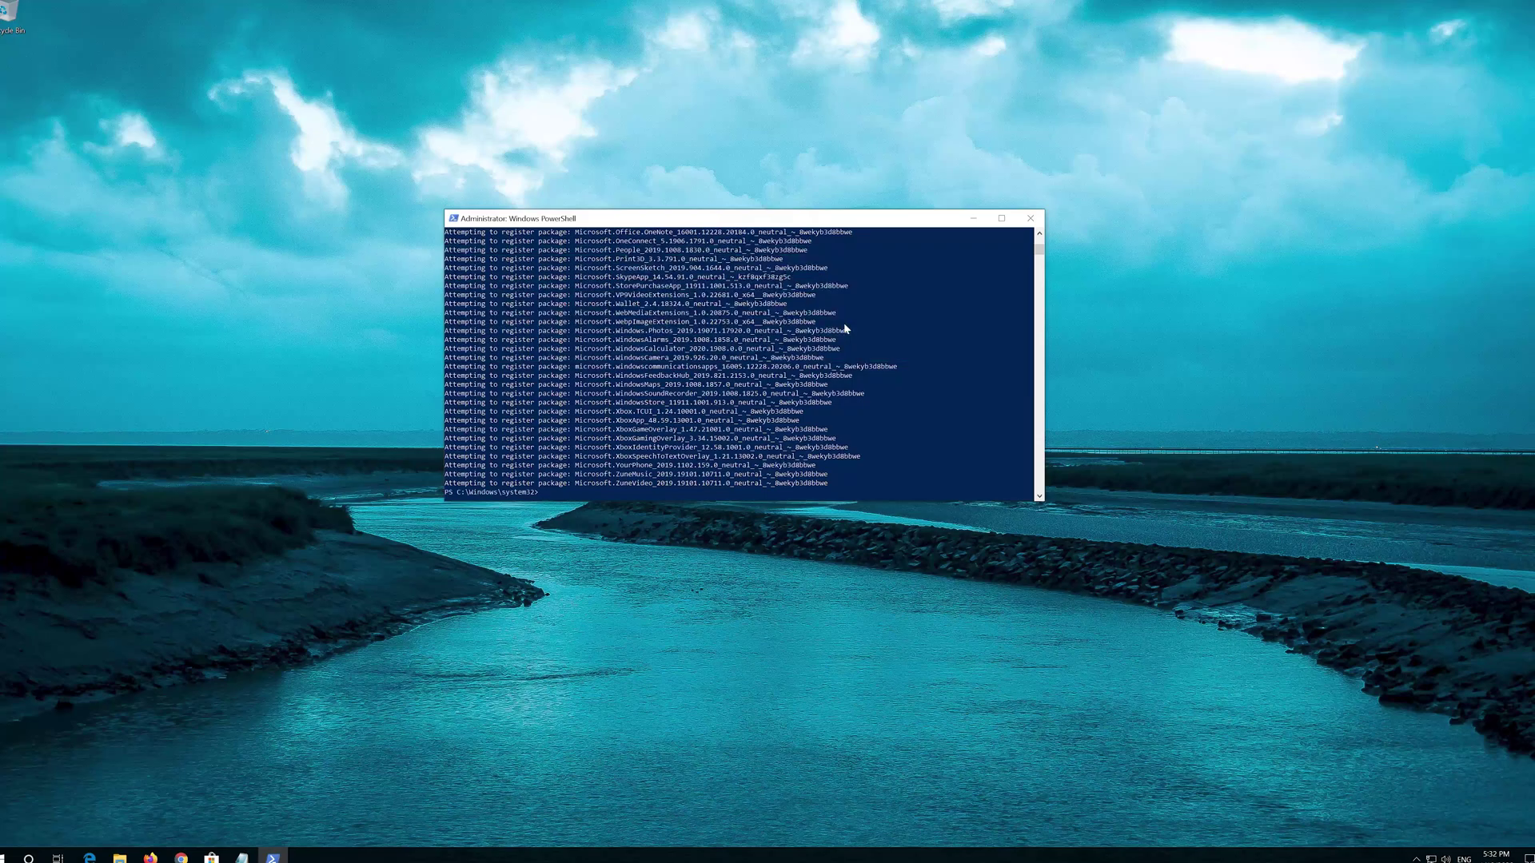
type("exit")
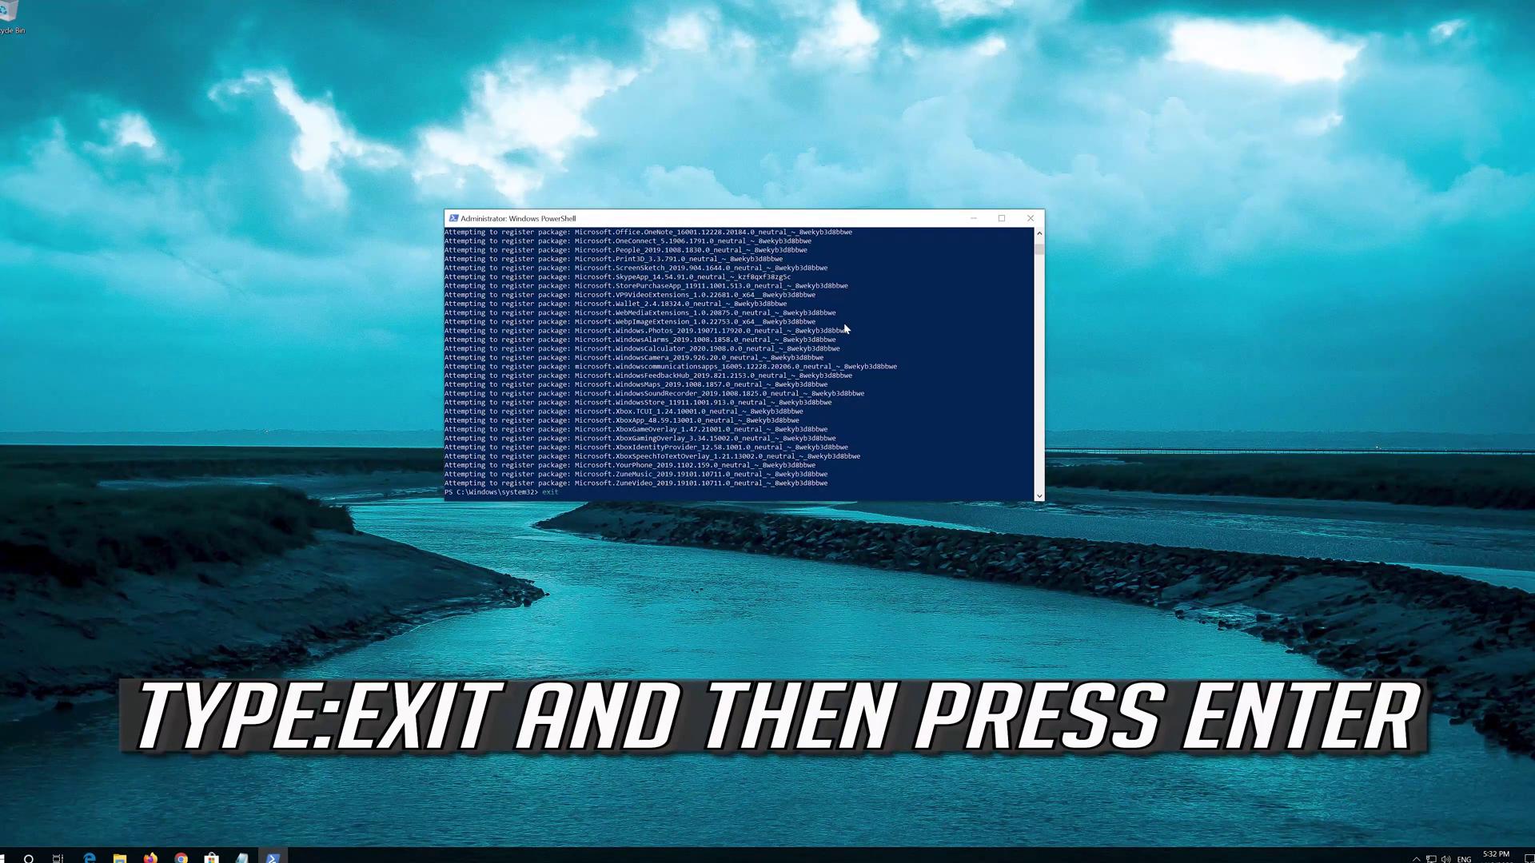
key("Return")
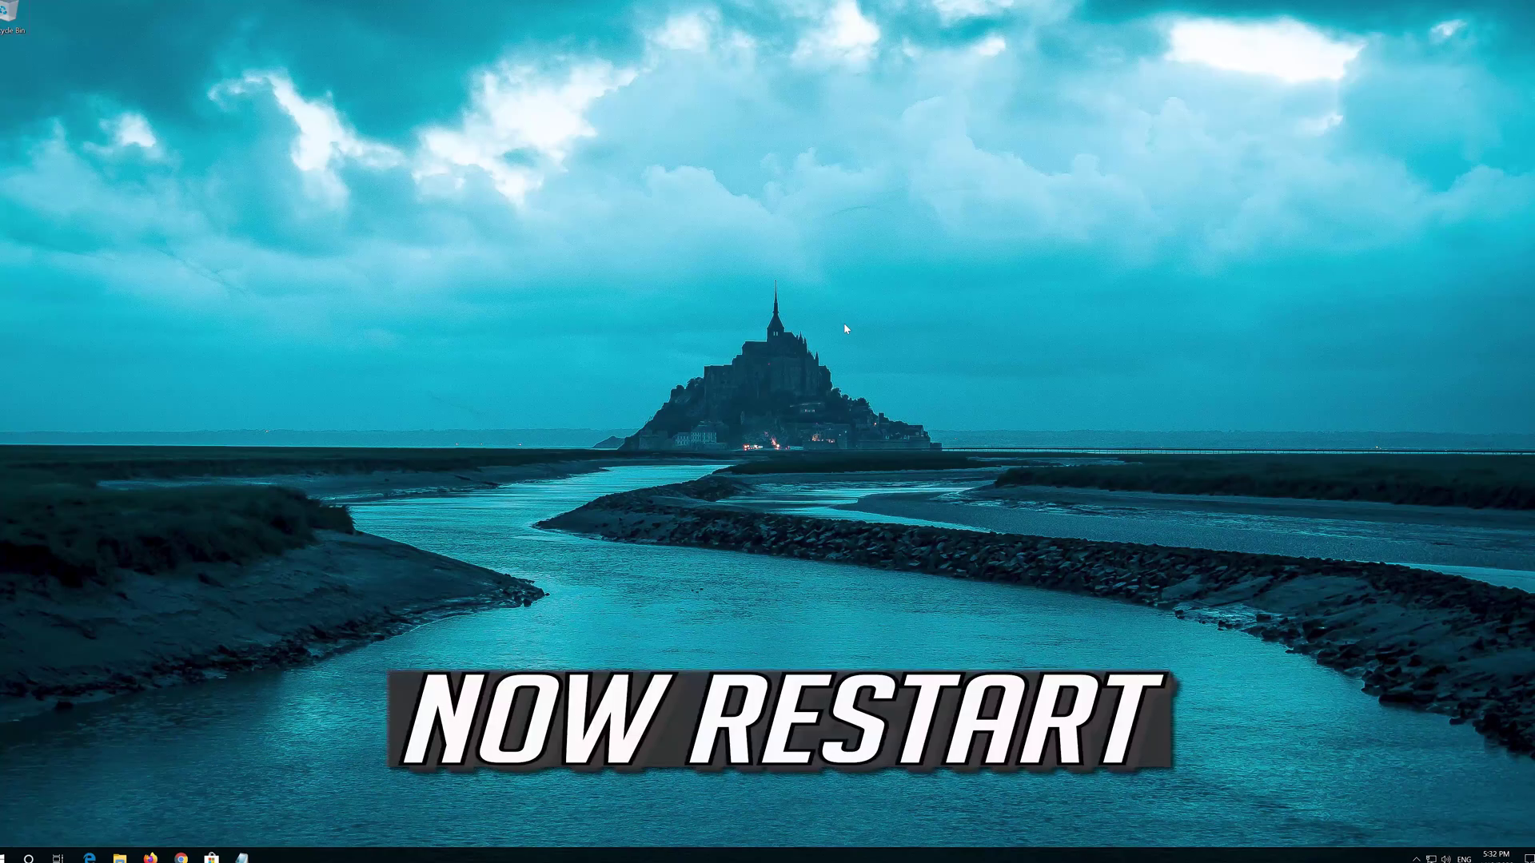
Restart Windows from the Start power menu, then launch Microsoft Store from the taskbar
left_click(7, 857)
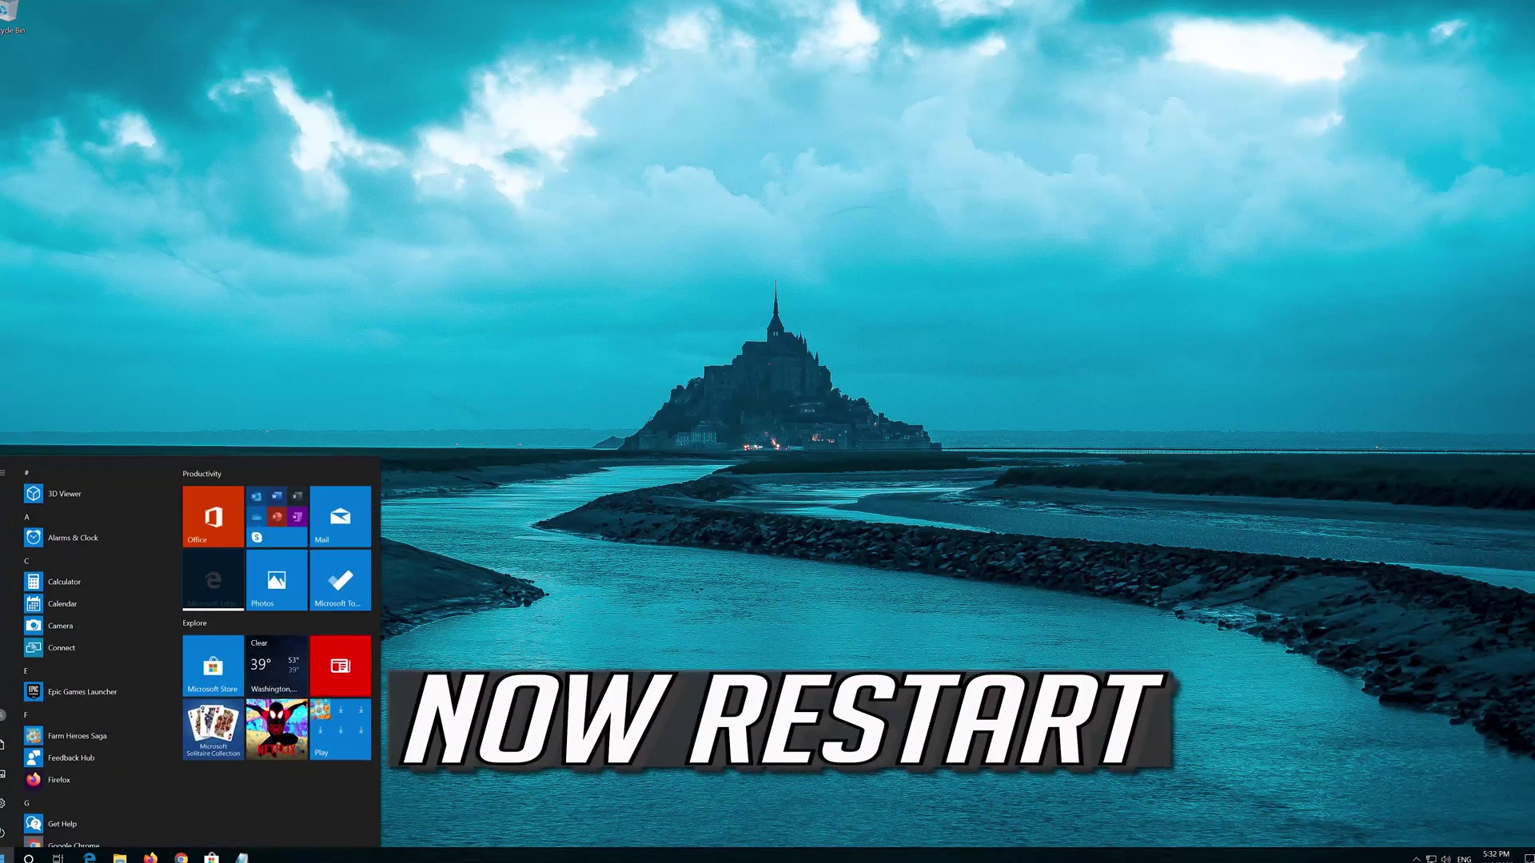
mouse_move(4, 833)
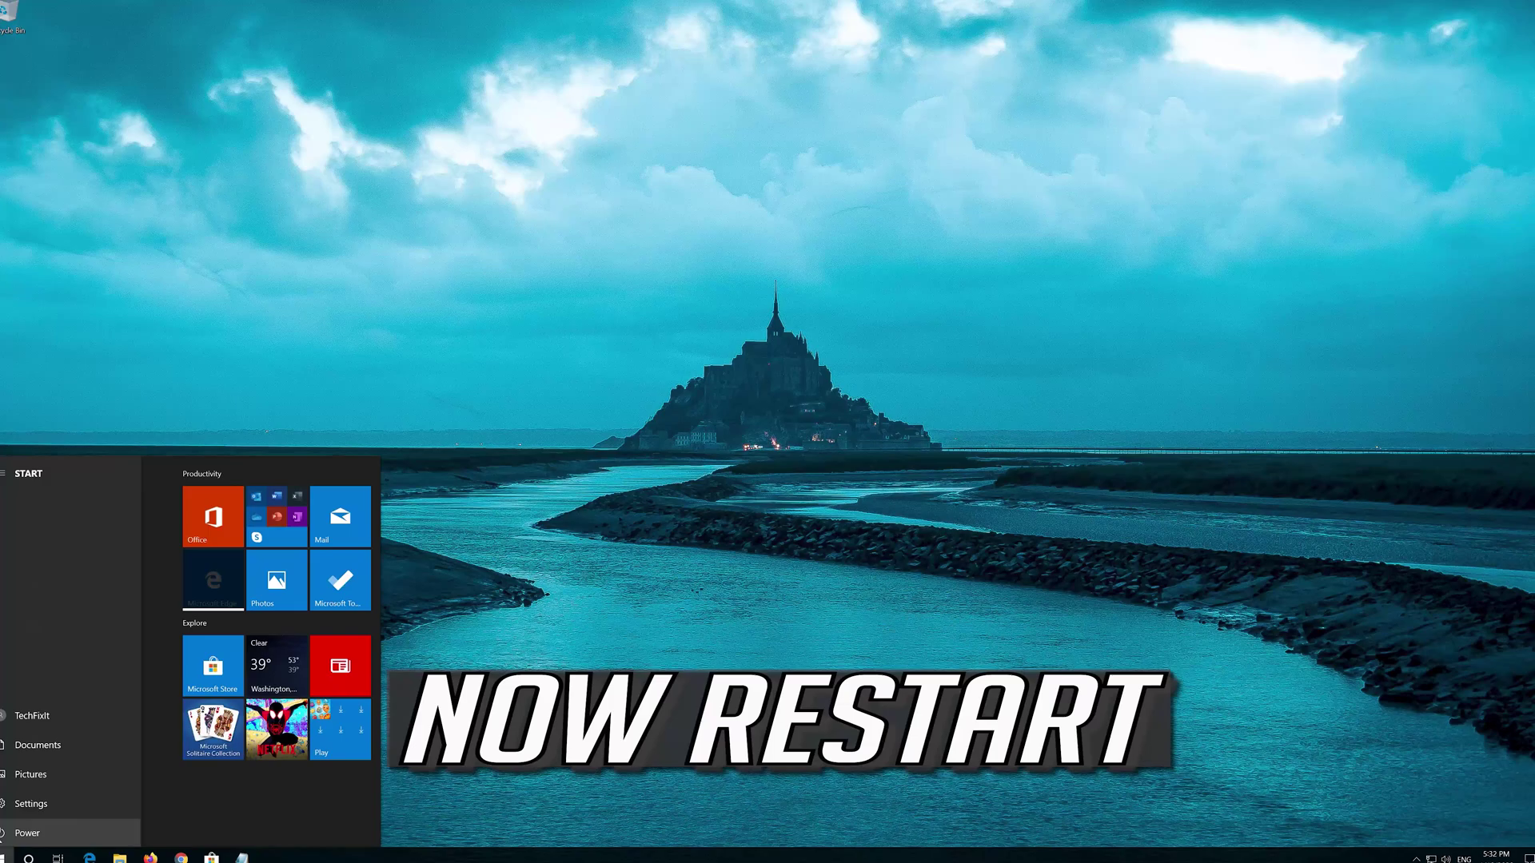
left_click(8, 833)
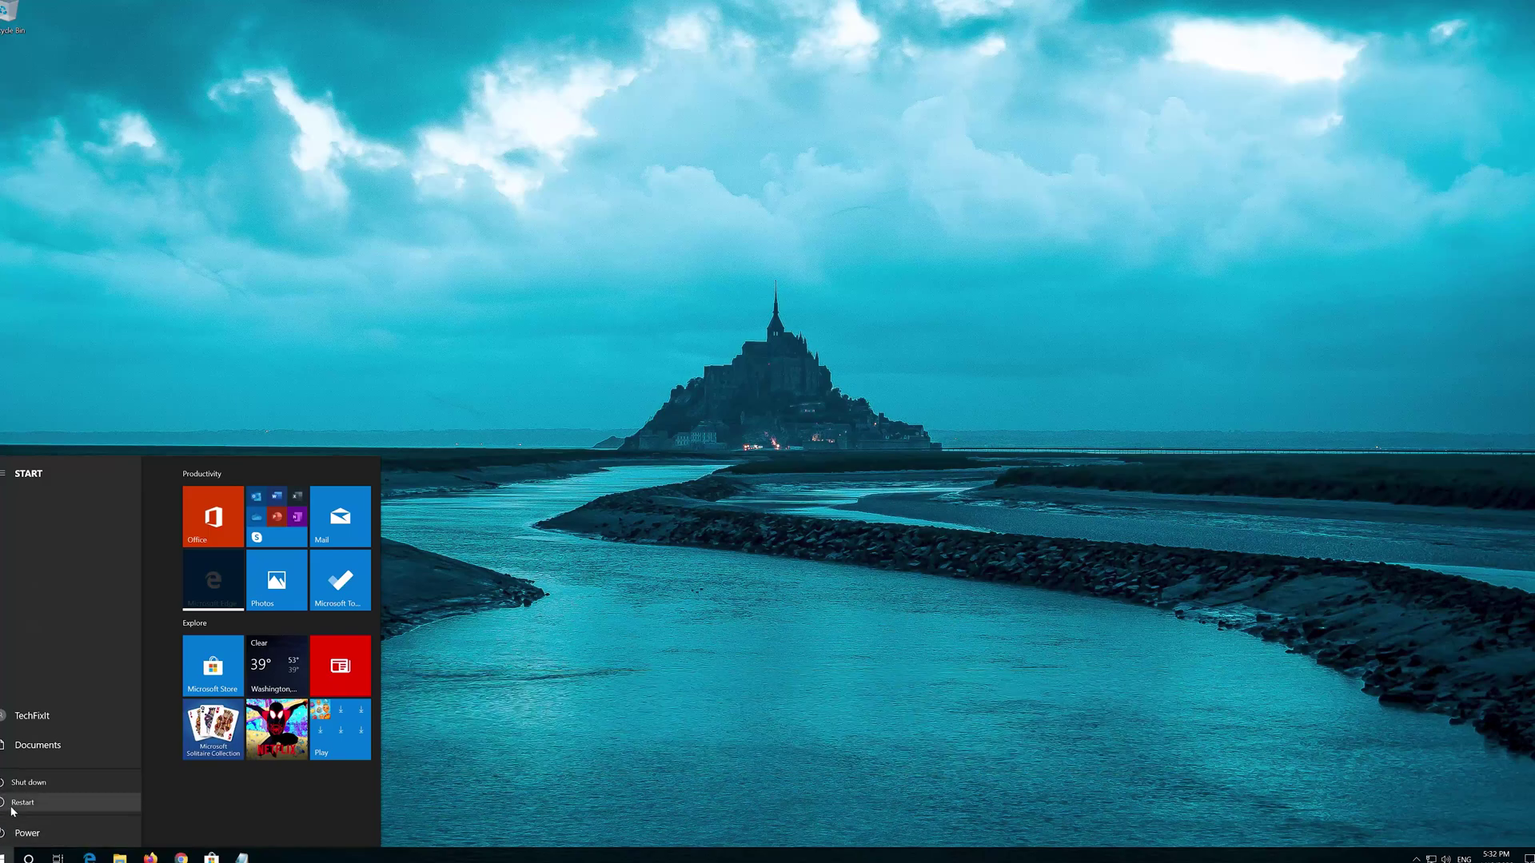
left_click(11, 805)
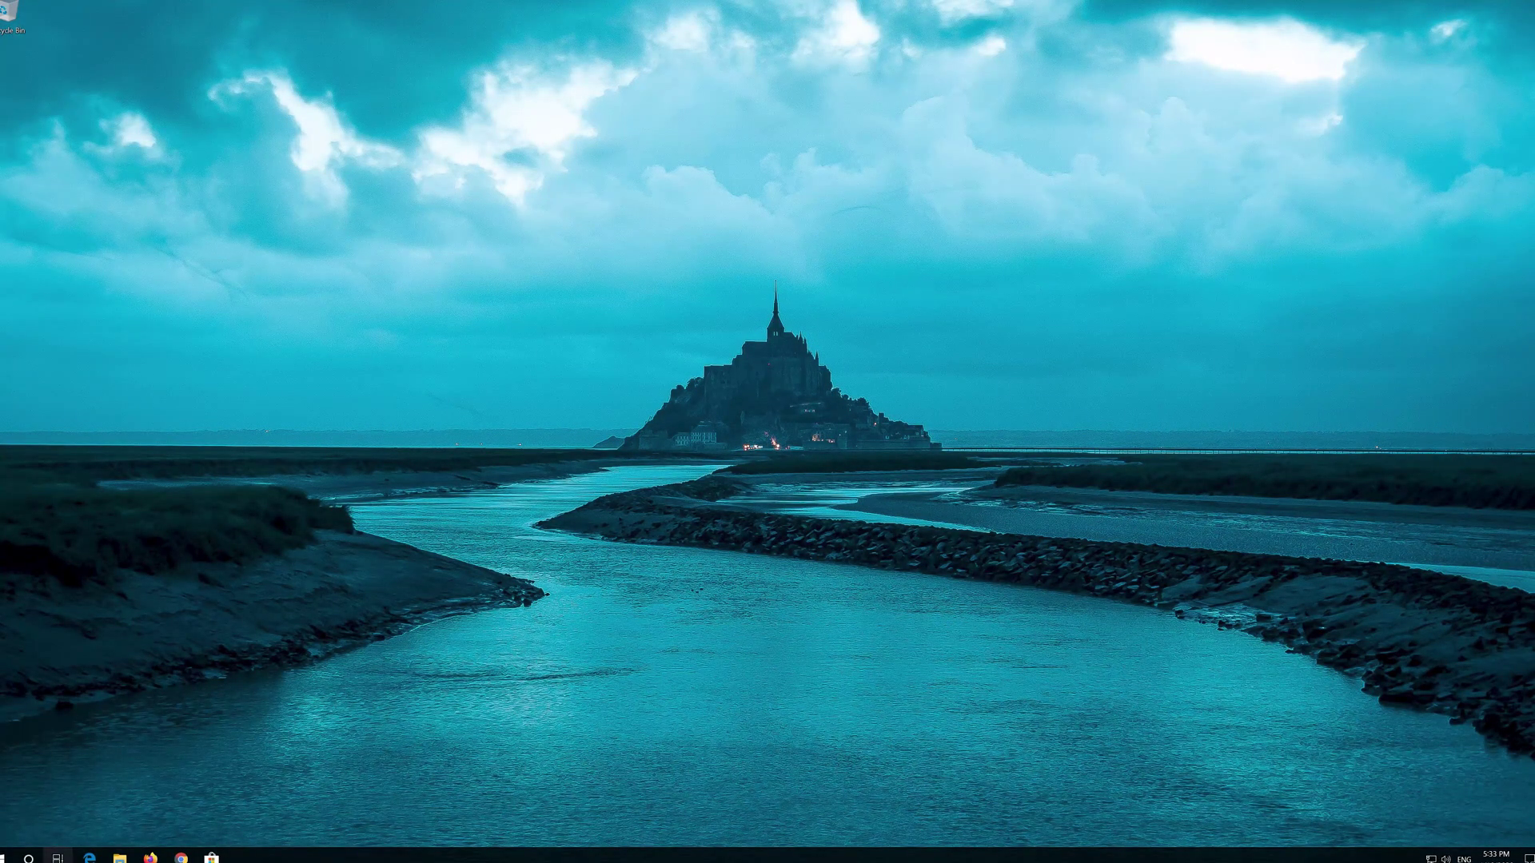
left_click(211, 856)
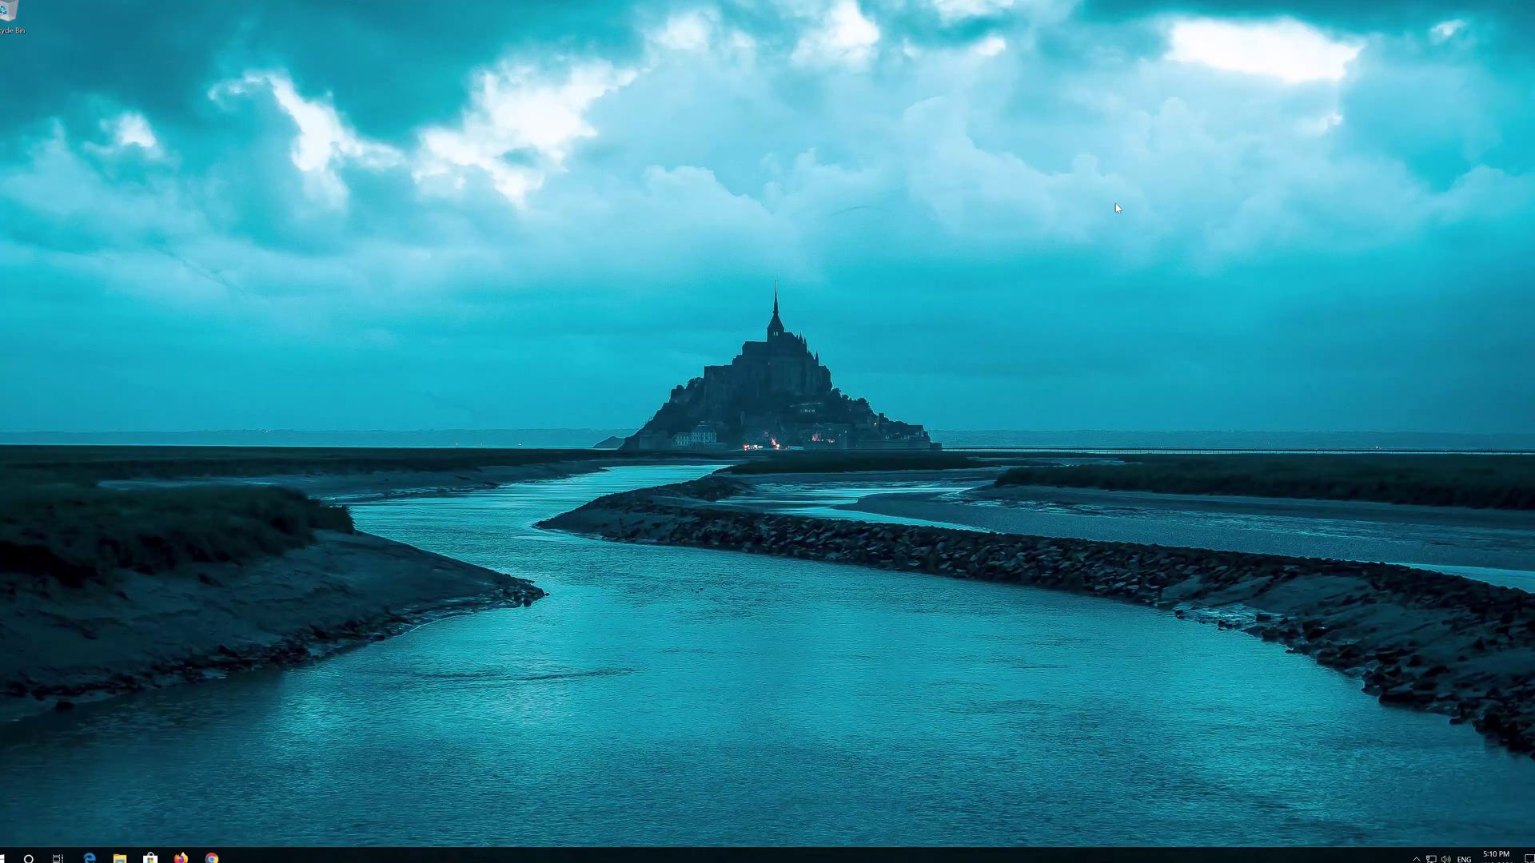
Open Settings from the Start menu's left rail
key("super")
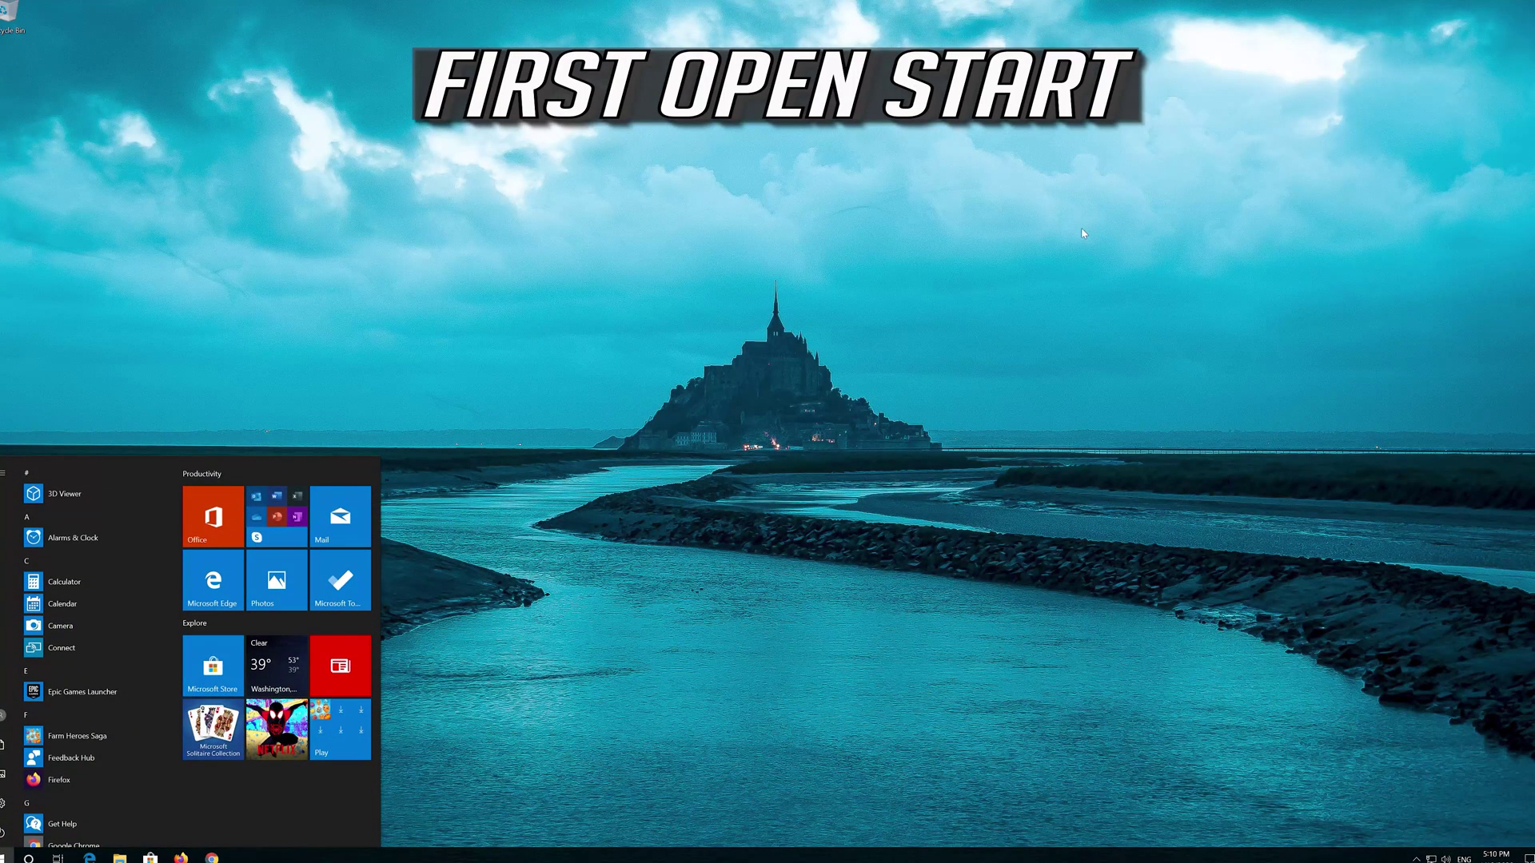
mouse_move(3, 805)
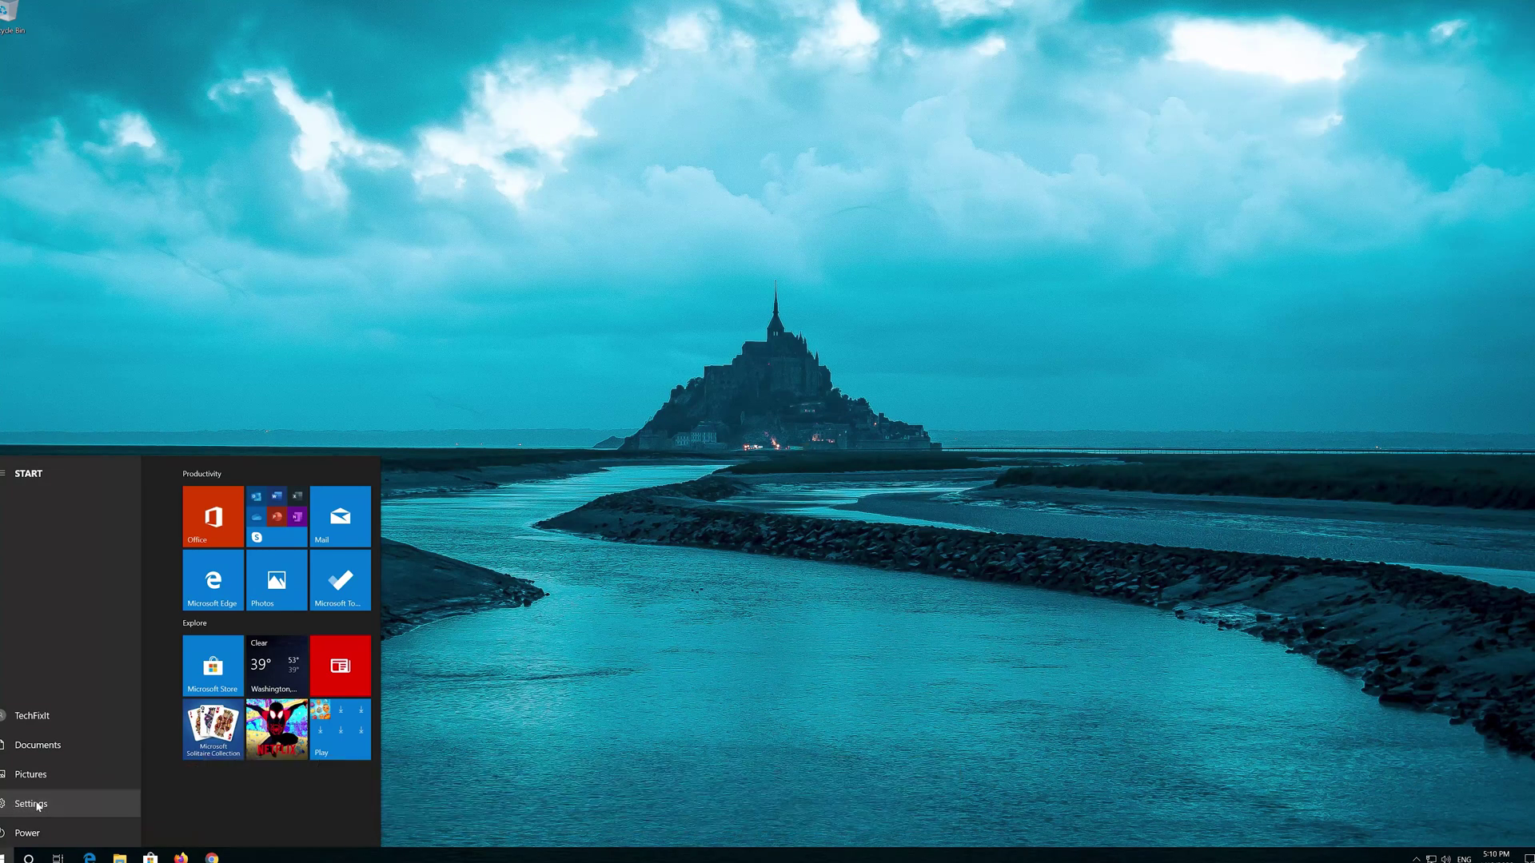
left_click(24, 804)
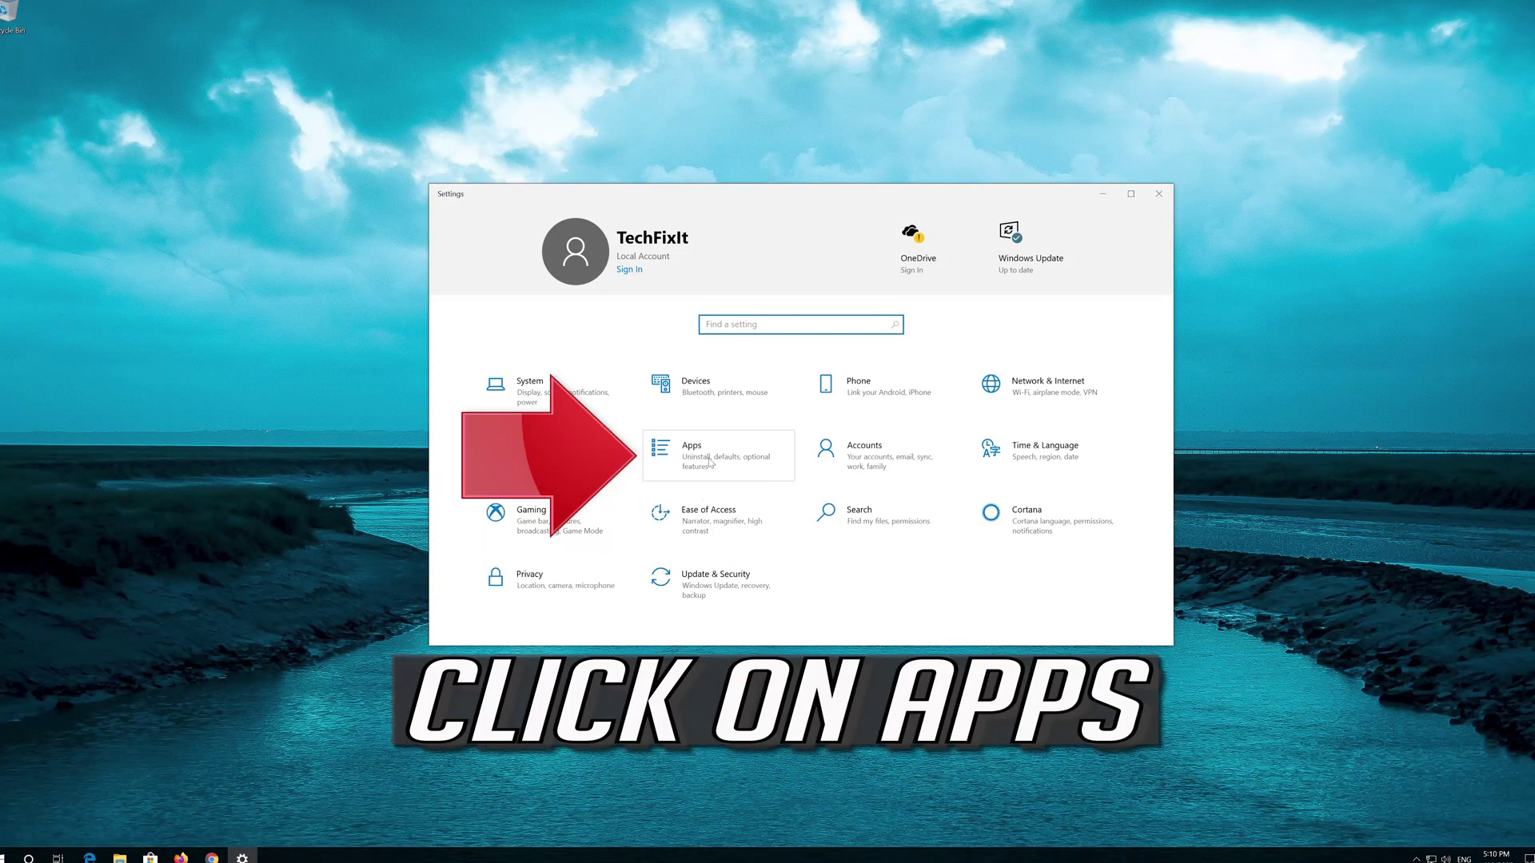
Go to Apps > Apps & features and expand the Microsoft Store entry
left_click(746, 458)
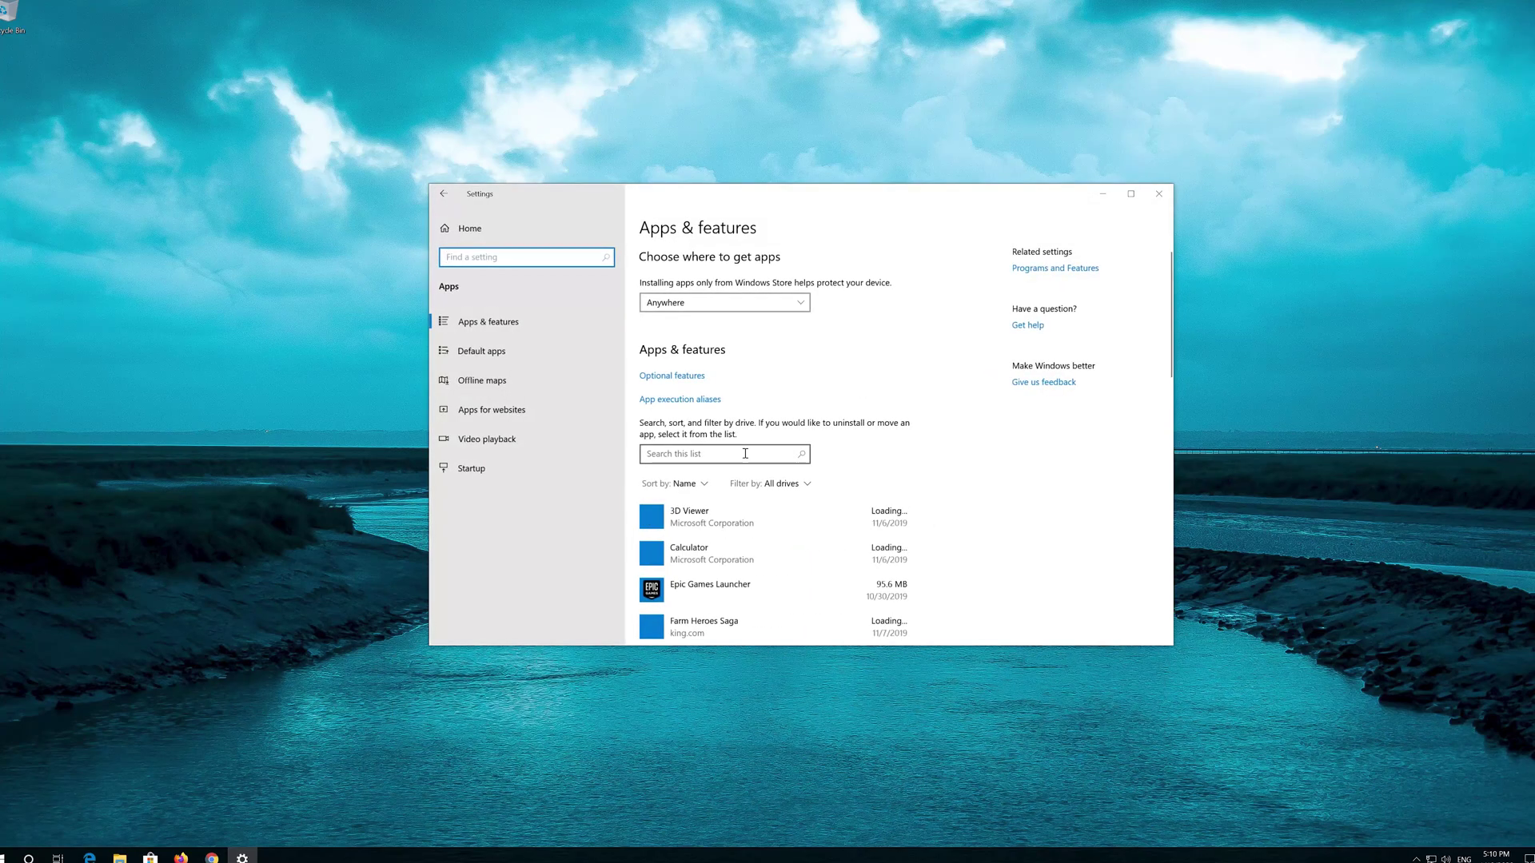
left_click(516, 321)
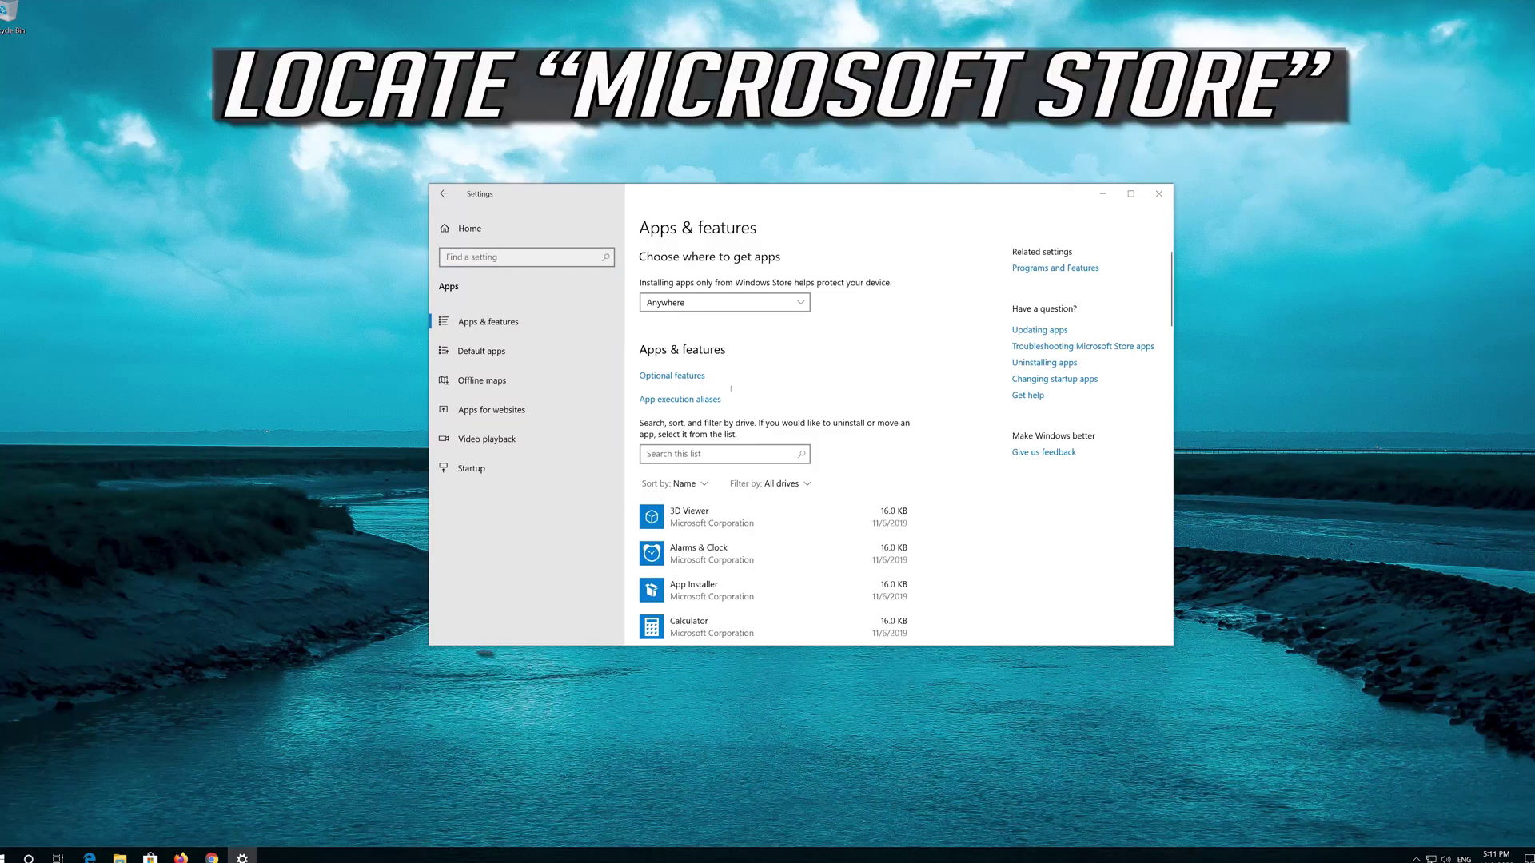
scroll(742, 396, "down", 10)
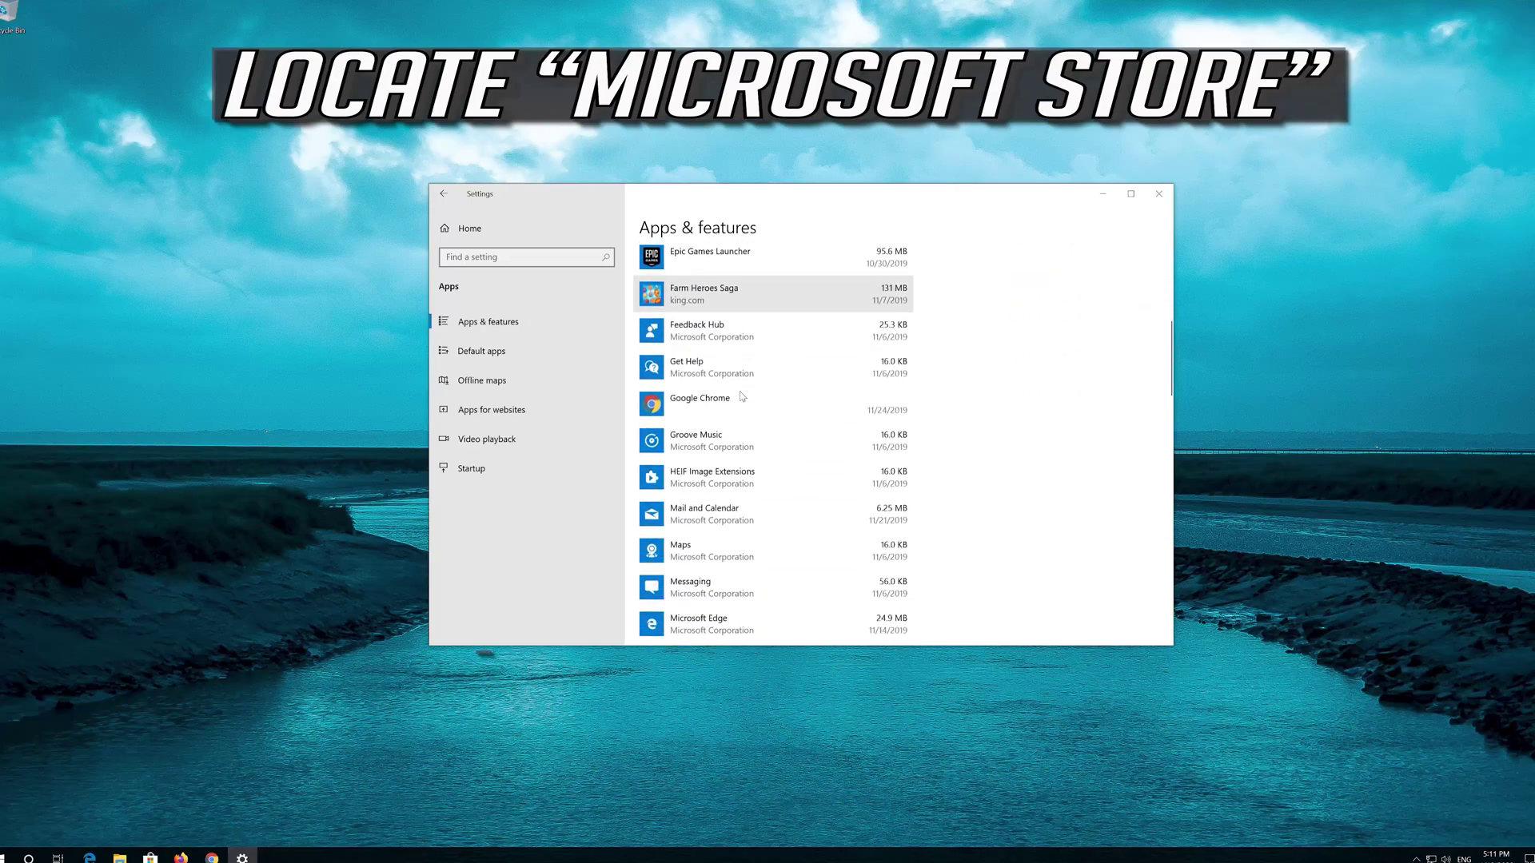
scroll(742, 396, "down", 4)
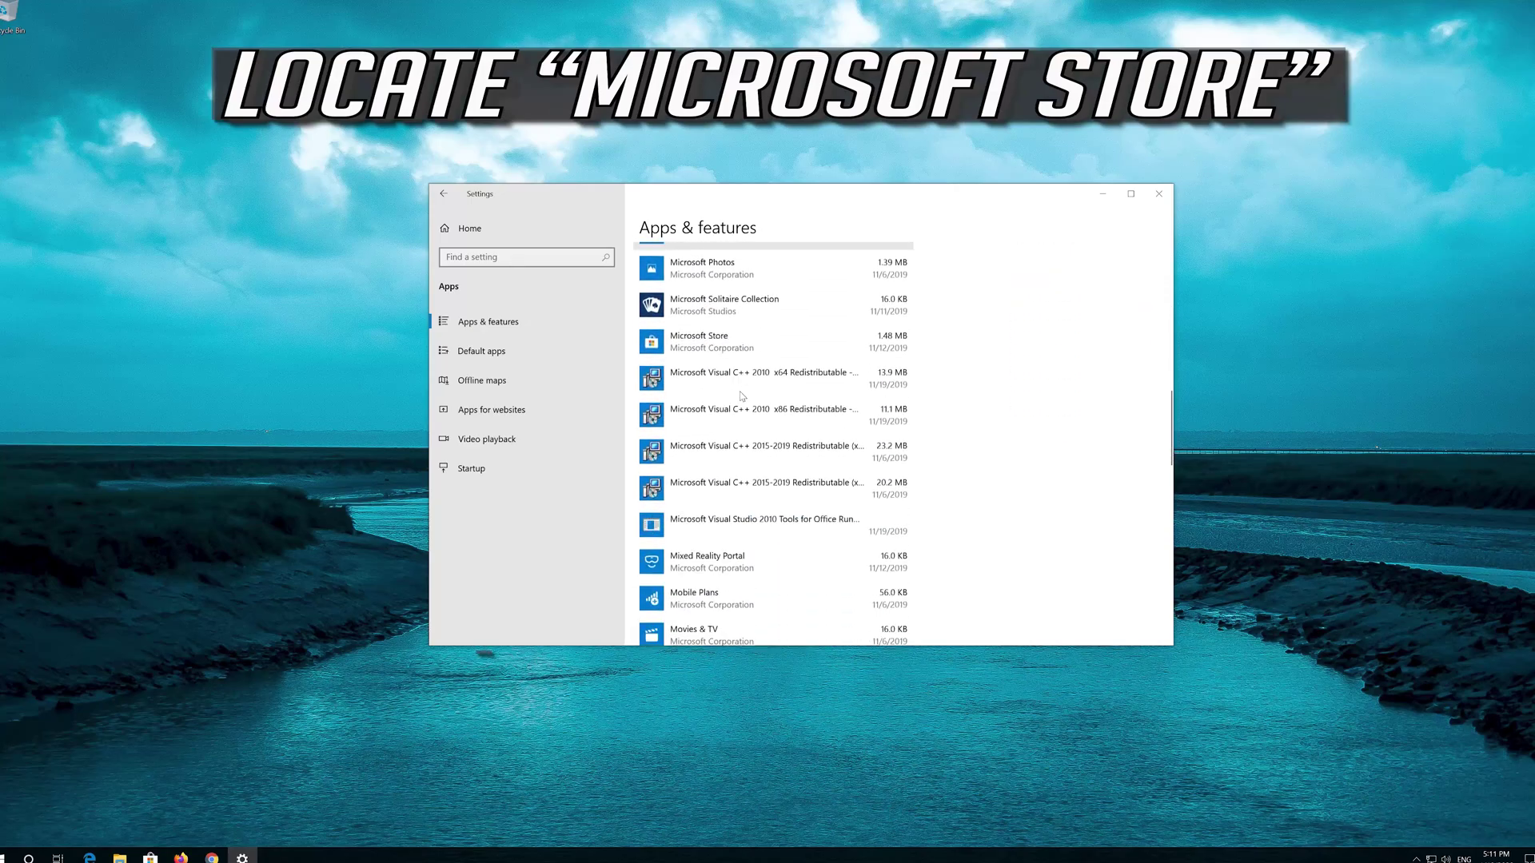
scroll(742, 391, "up", 1)
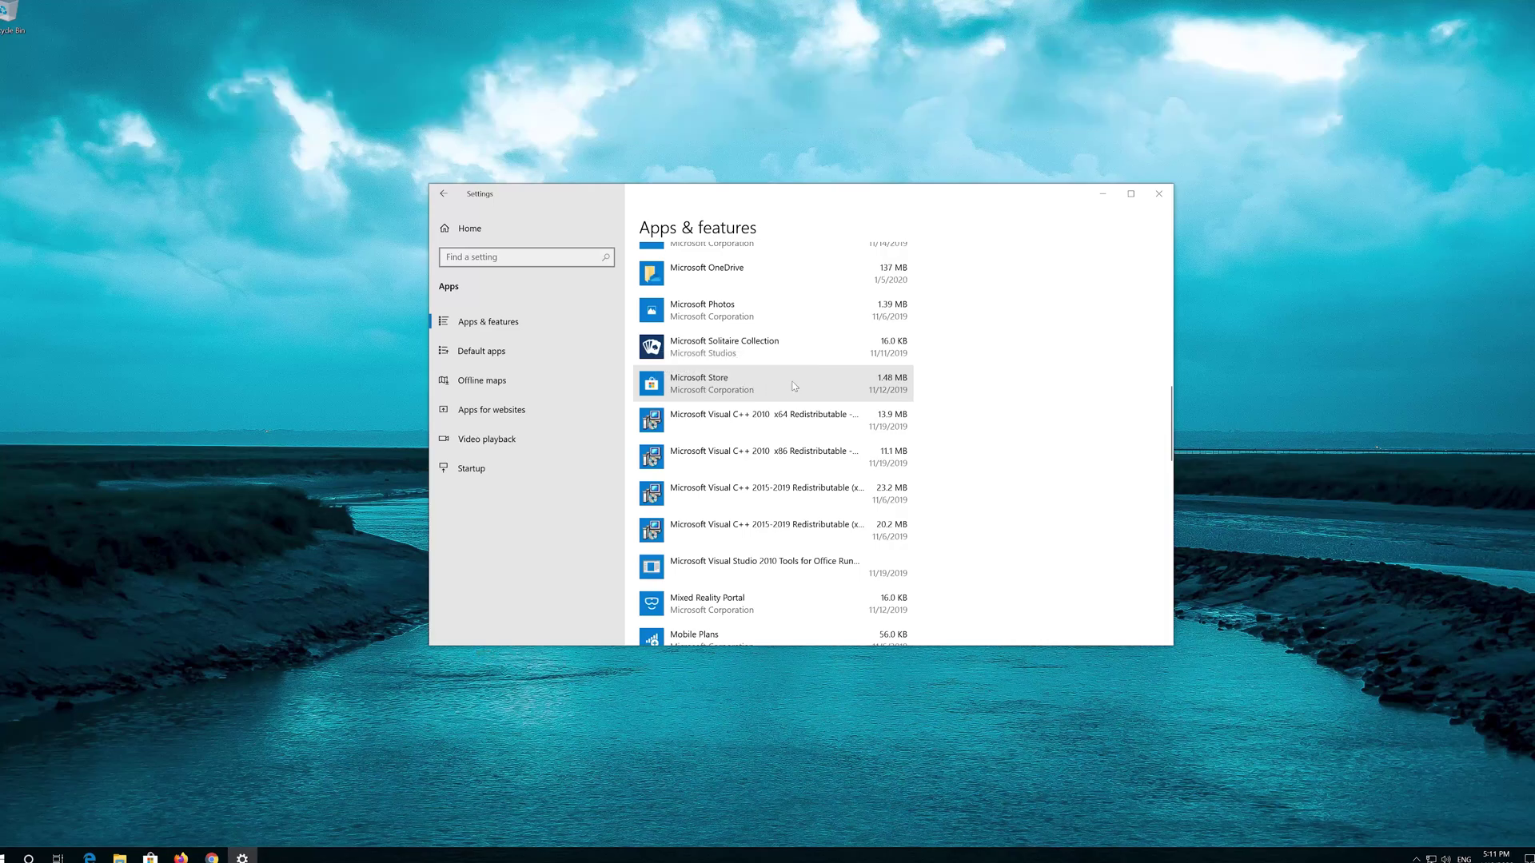
left_click(743, 394)
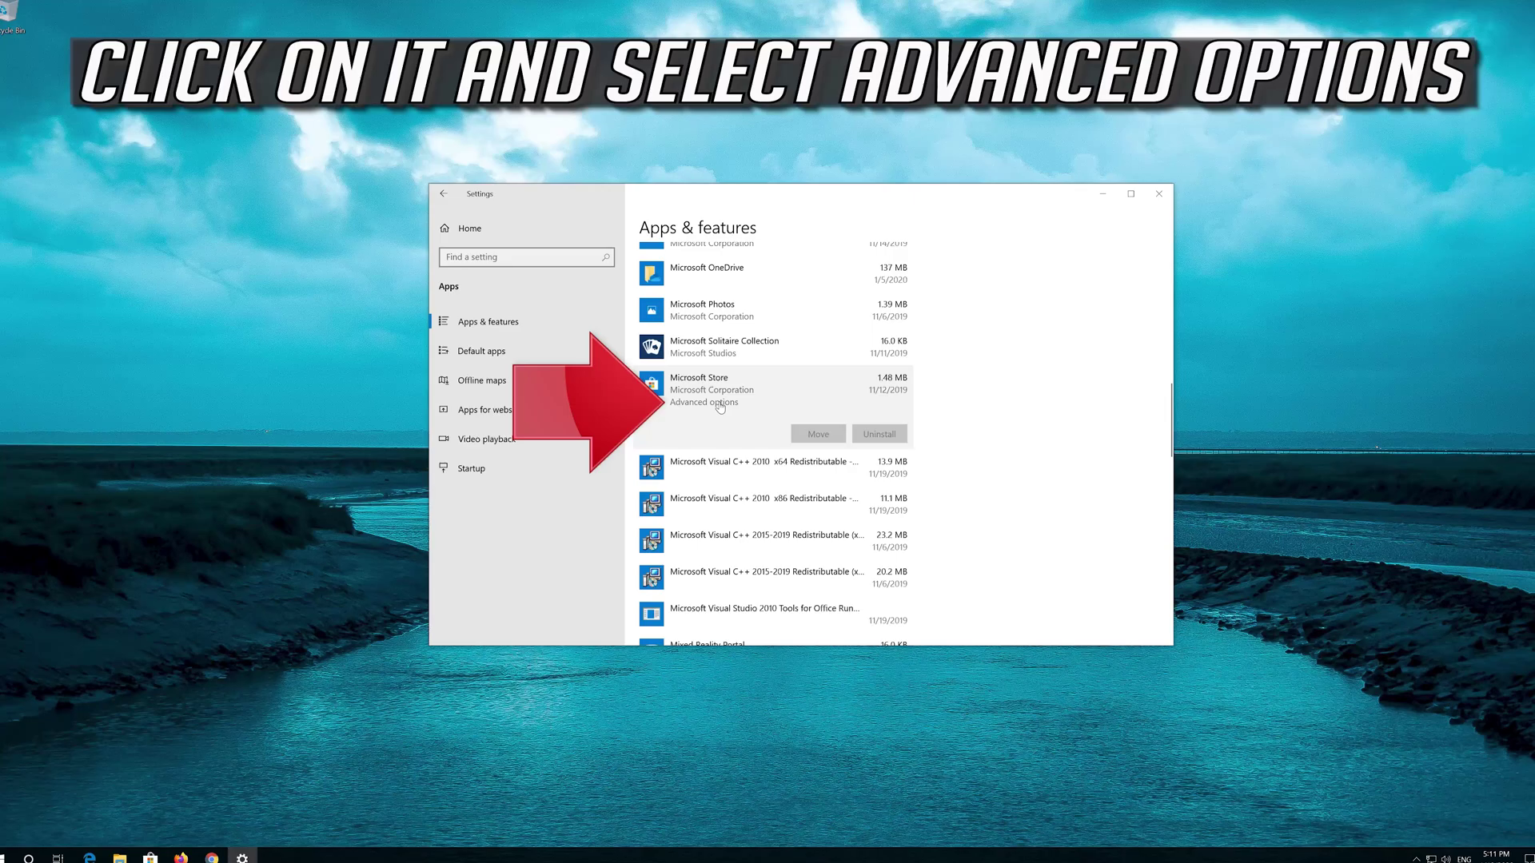
Reset Microsoft Store from its Advanced options, confirm the data deletion, and close Settings
left_click(718, 403)
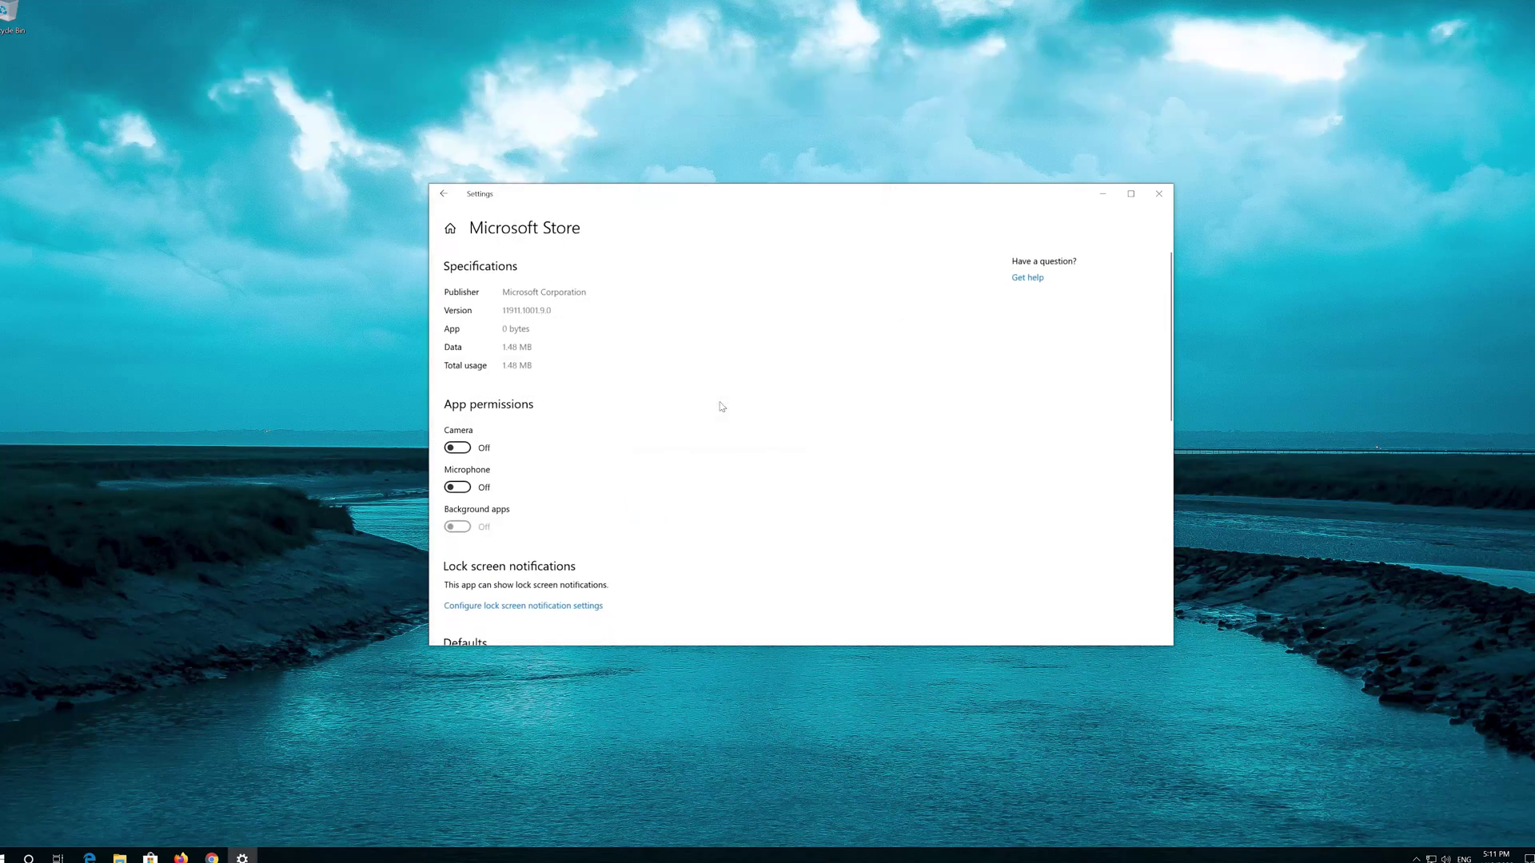
scroll(601, 435, "down", 5)
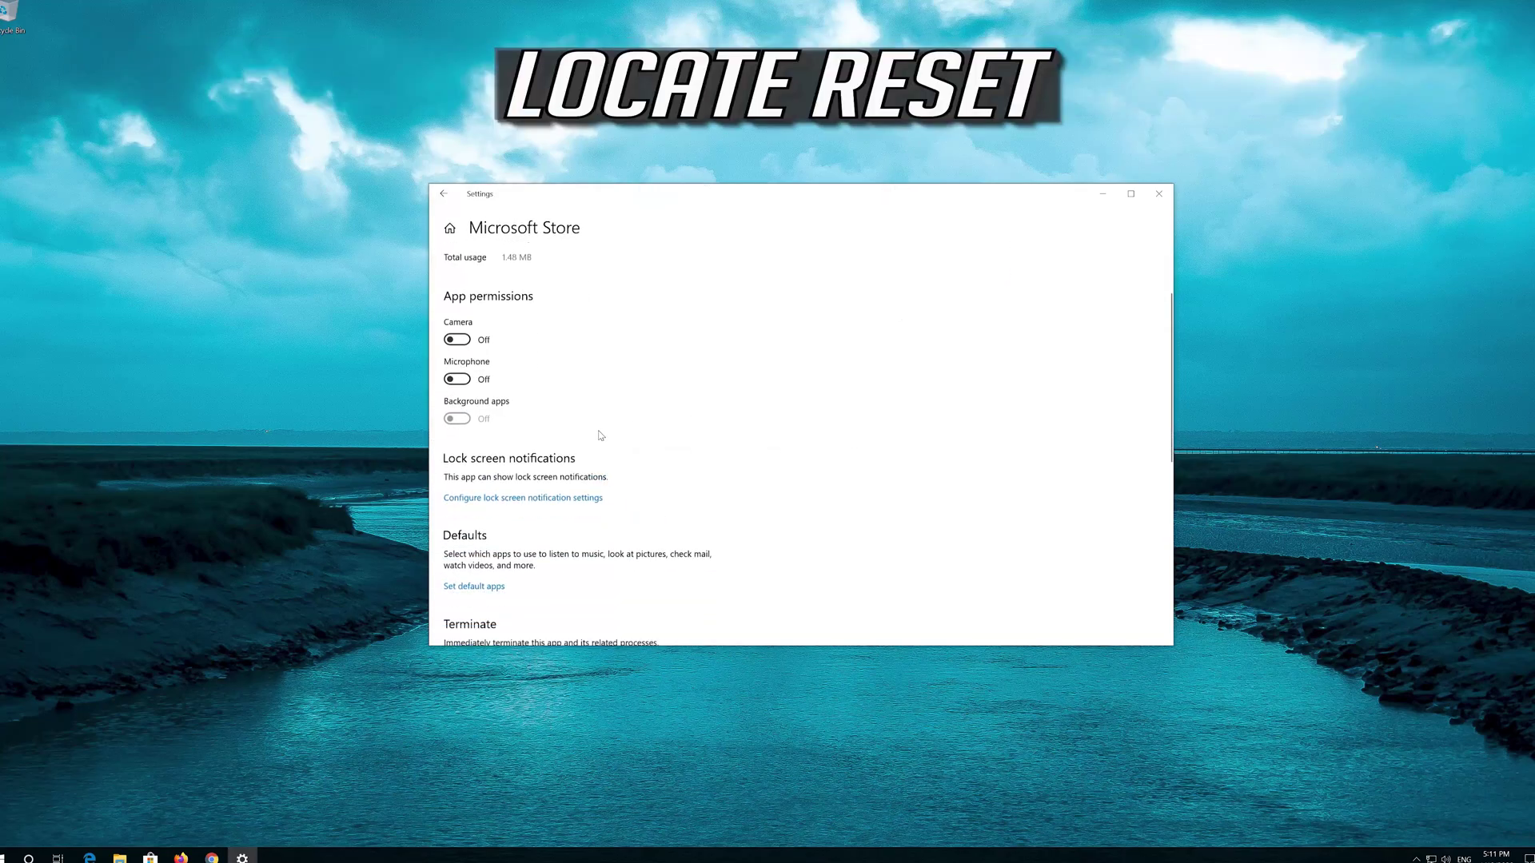
scroll(601, 434, "down", 2)
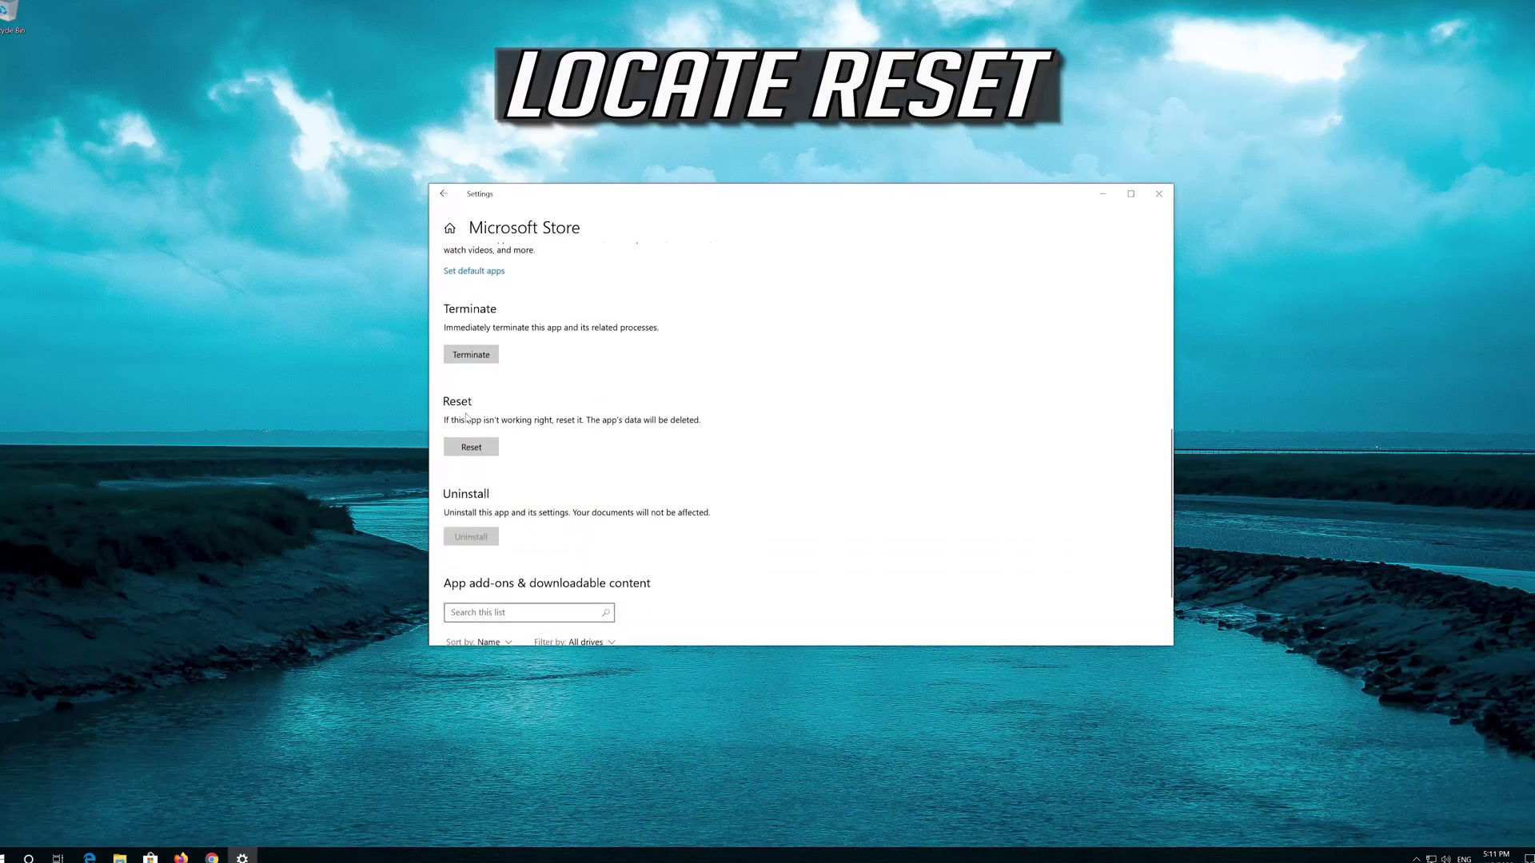
left_click(474, 453)
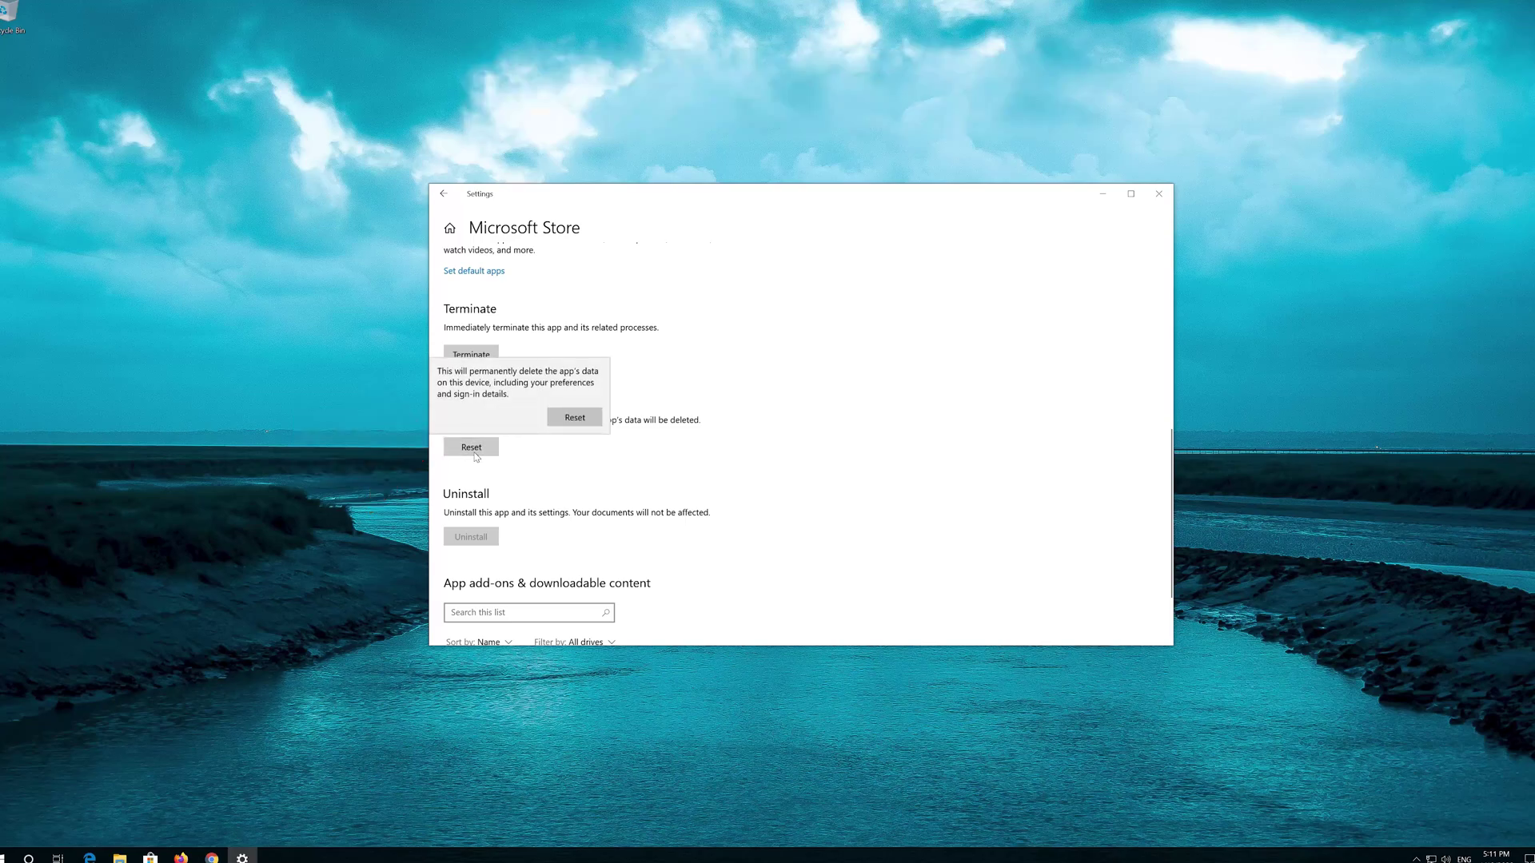
left_click(556, 424)
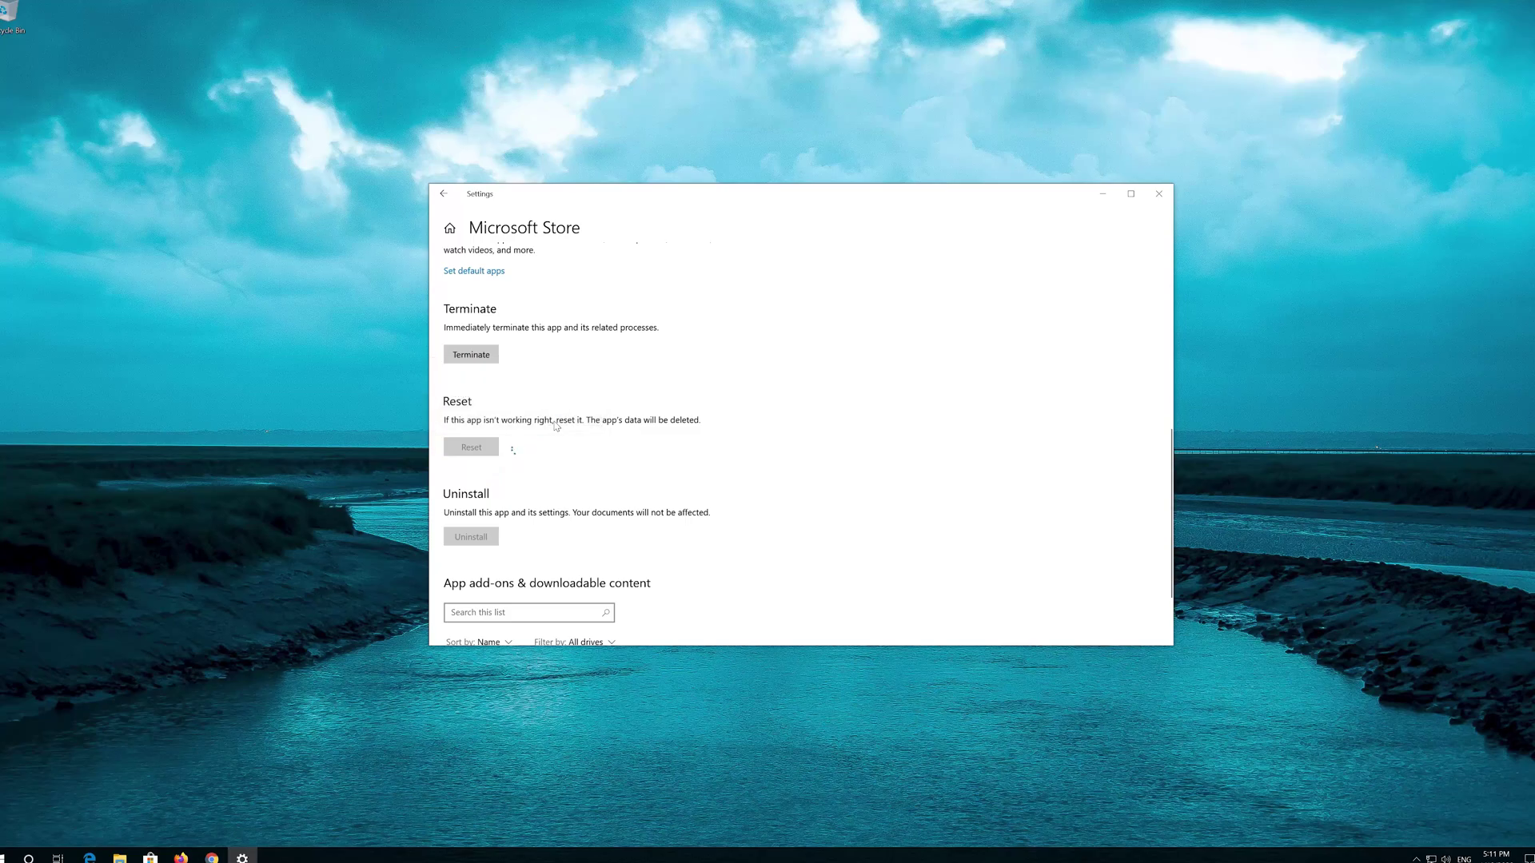
left_click(1159, 194)
Launch Microsoft Store from the Start menu and move its window toward the screen centre
left_click(8, 855)
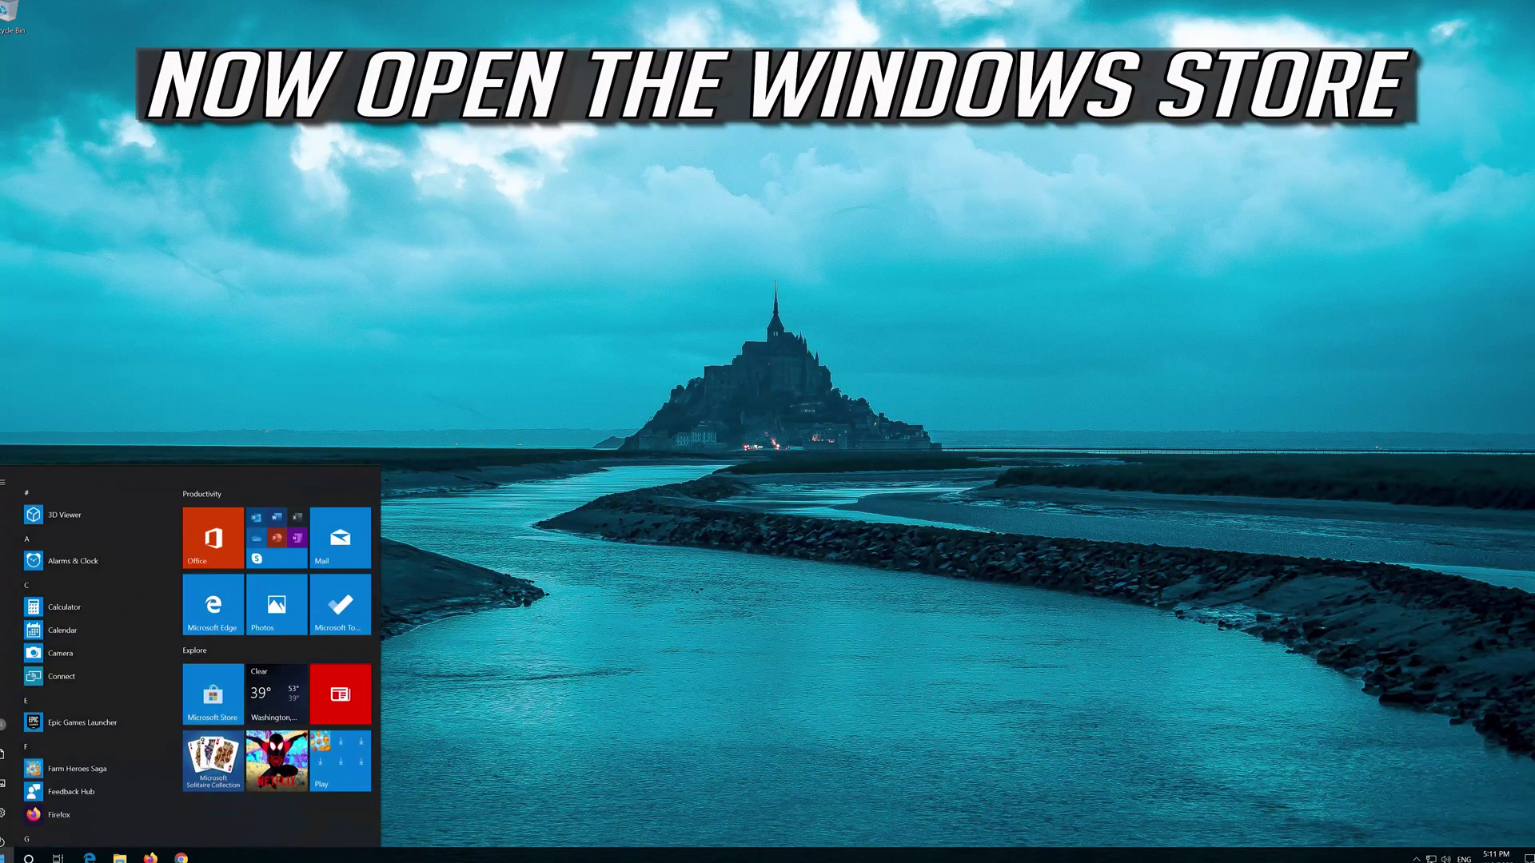
left_click(212, 665)
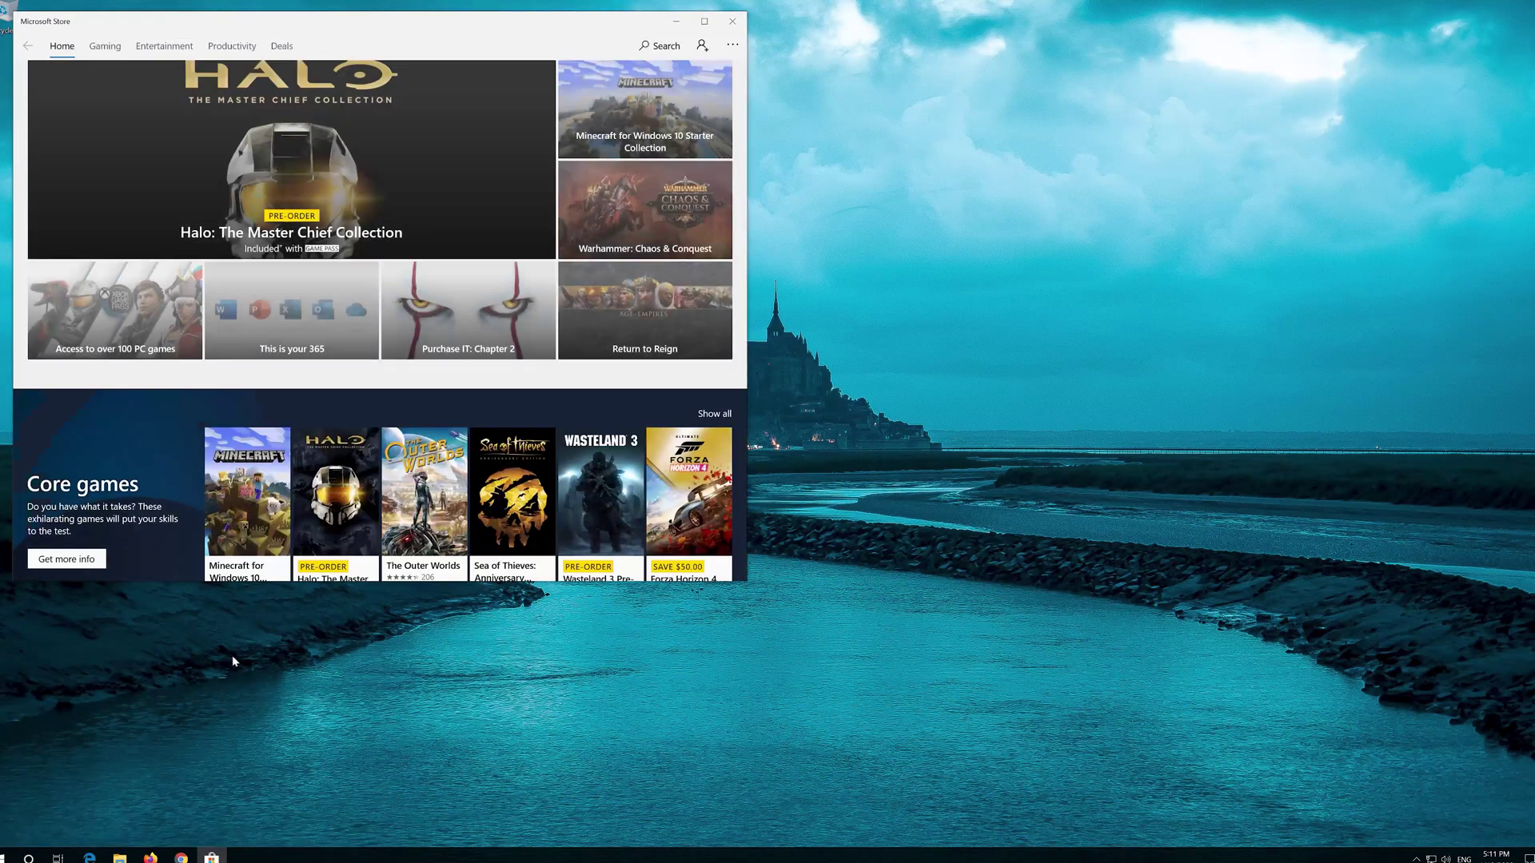
left_click_drag(489, 18, 915, 72)
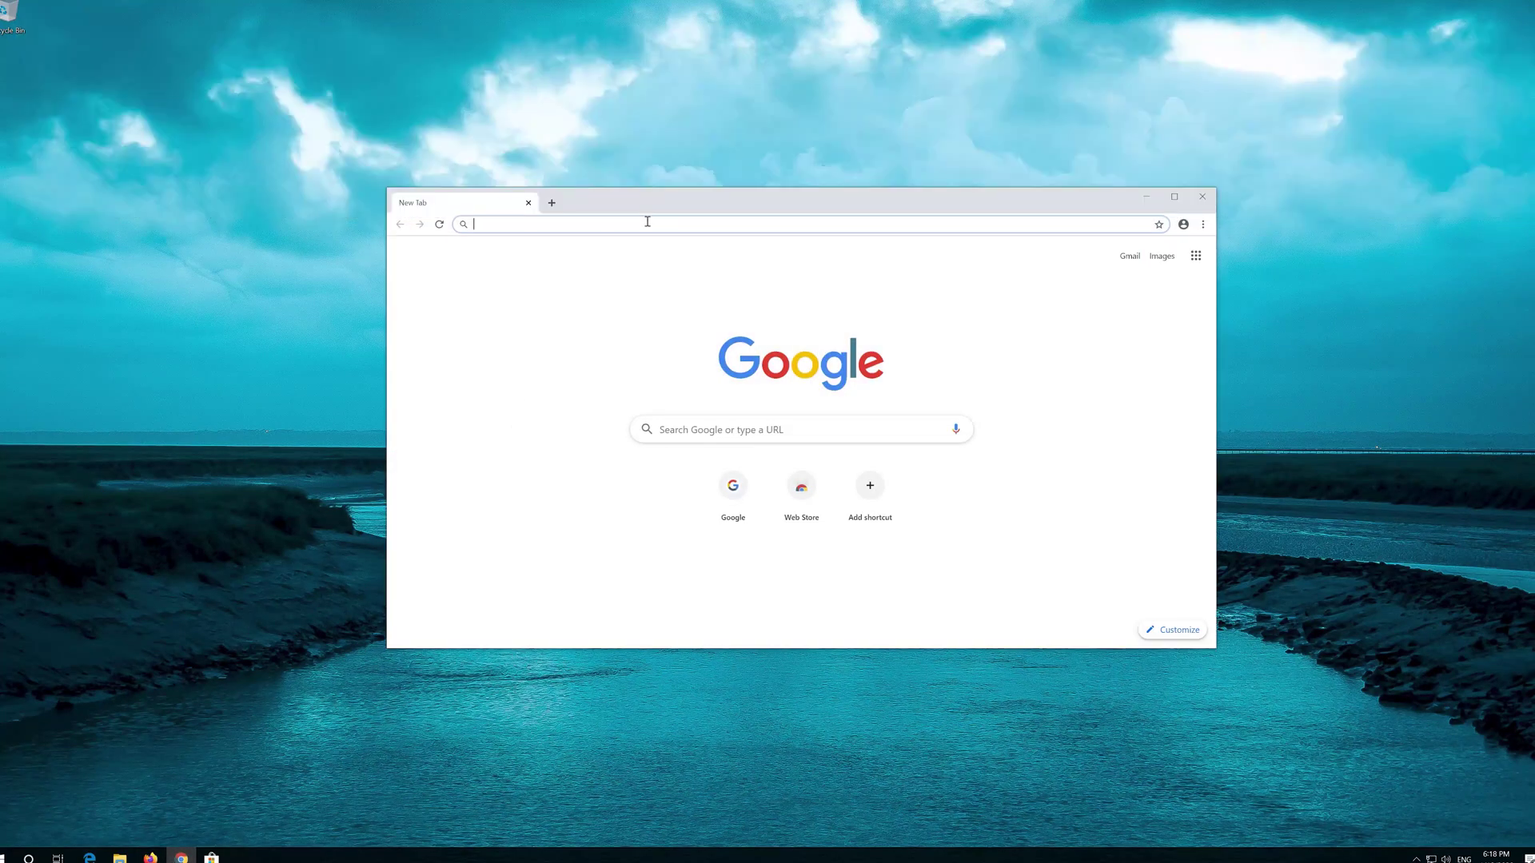
Paste the Windows 10 download page URL in Chrome, download the Media Creation Tool, and close Chrome
type("https://www.microsoft.com/en-us/software-download/windows10")
key("Return")
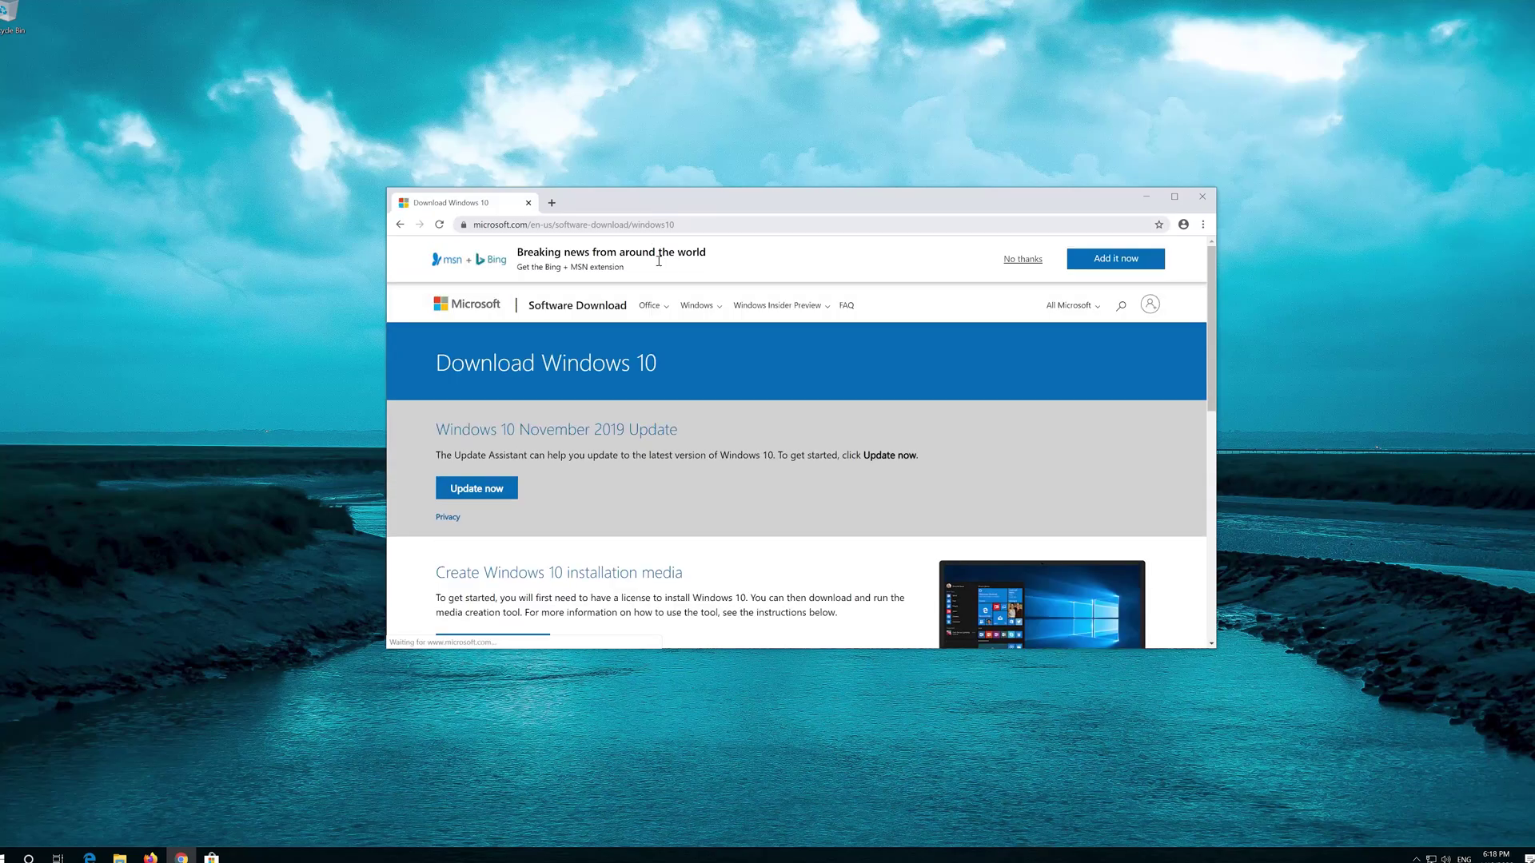
scroll(745, 471, "down", 1)
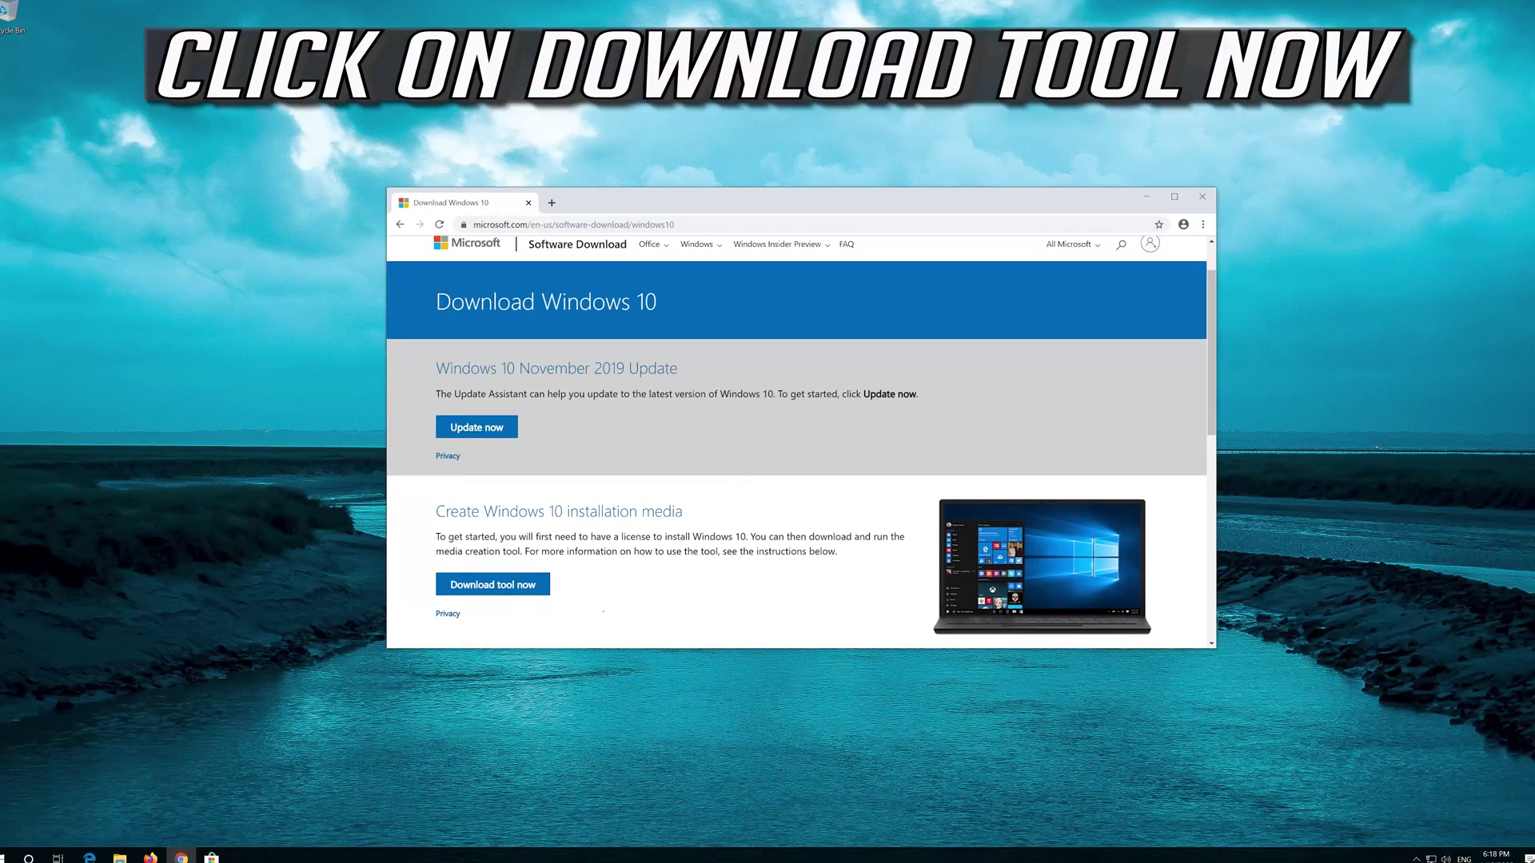
left_click(522, 586)
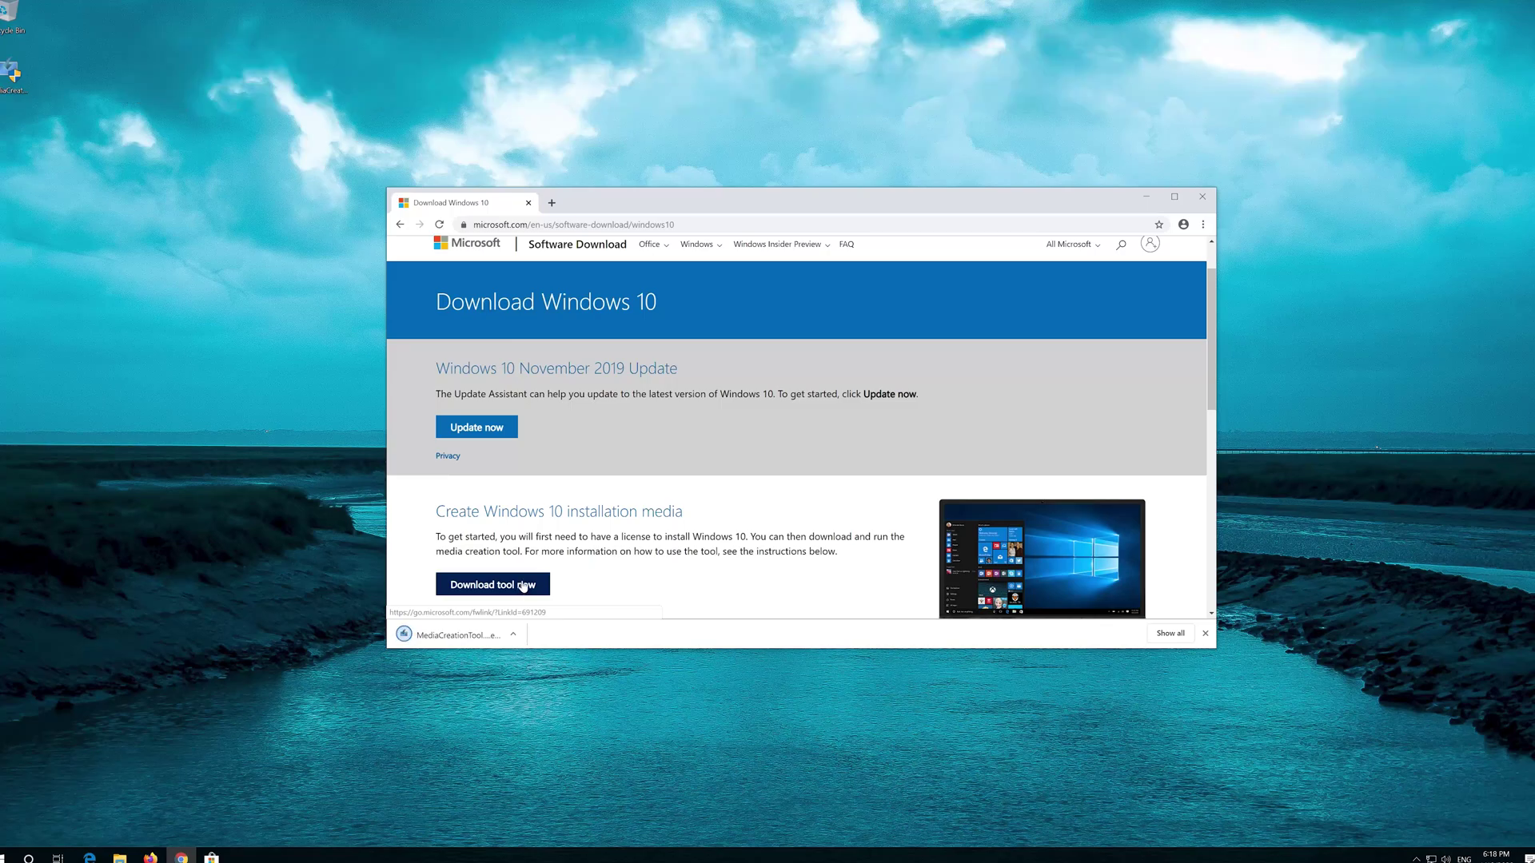
left_click(1203, 198)
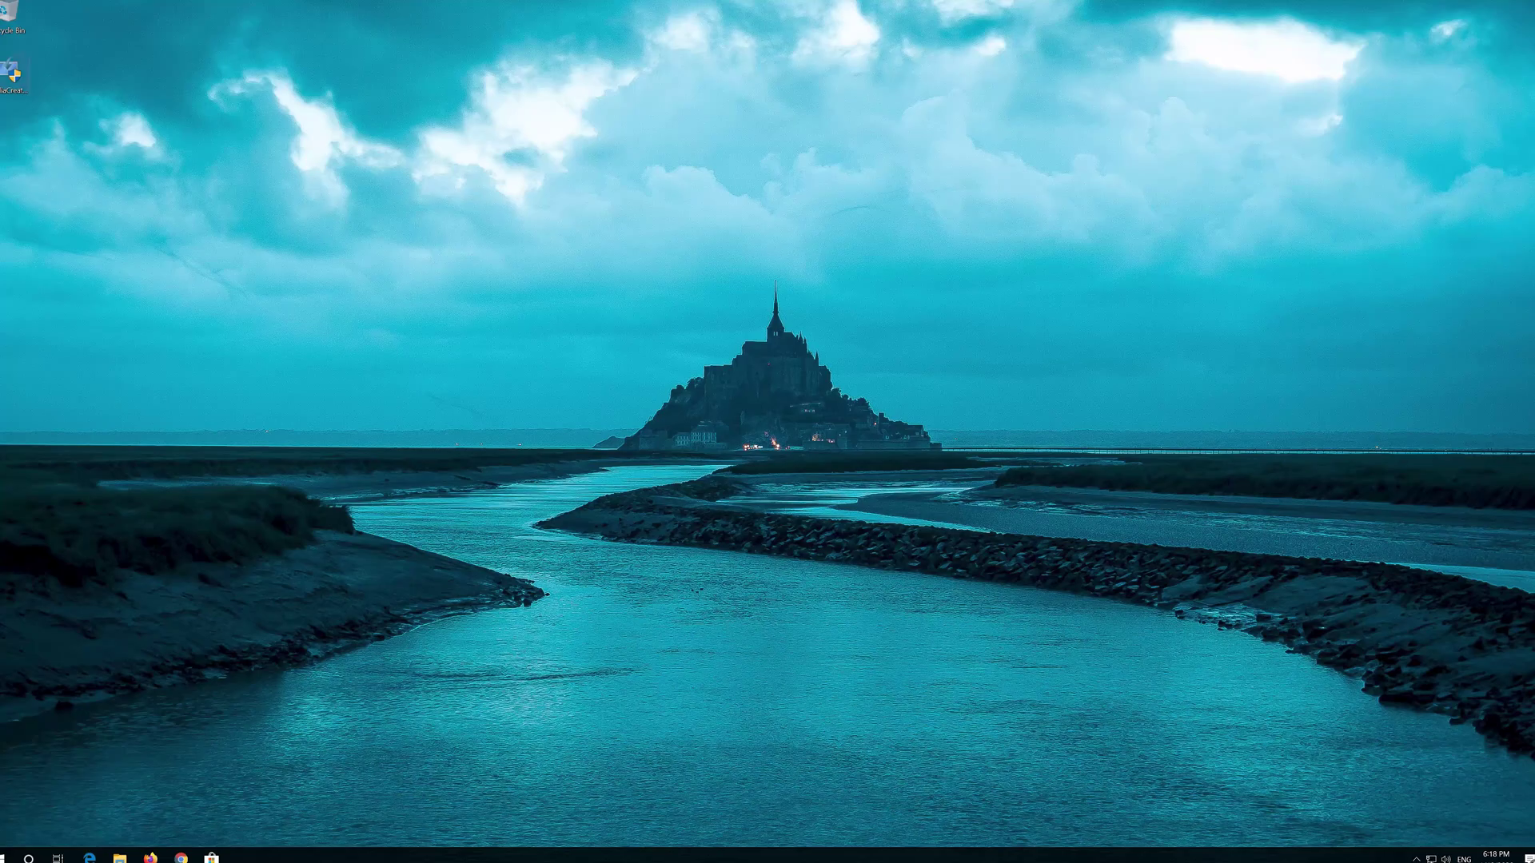
Run MediaCreationTool, allow it through UAC, and accept the license terms
double_click(10, 83)
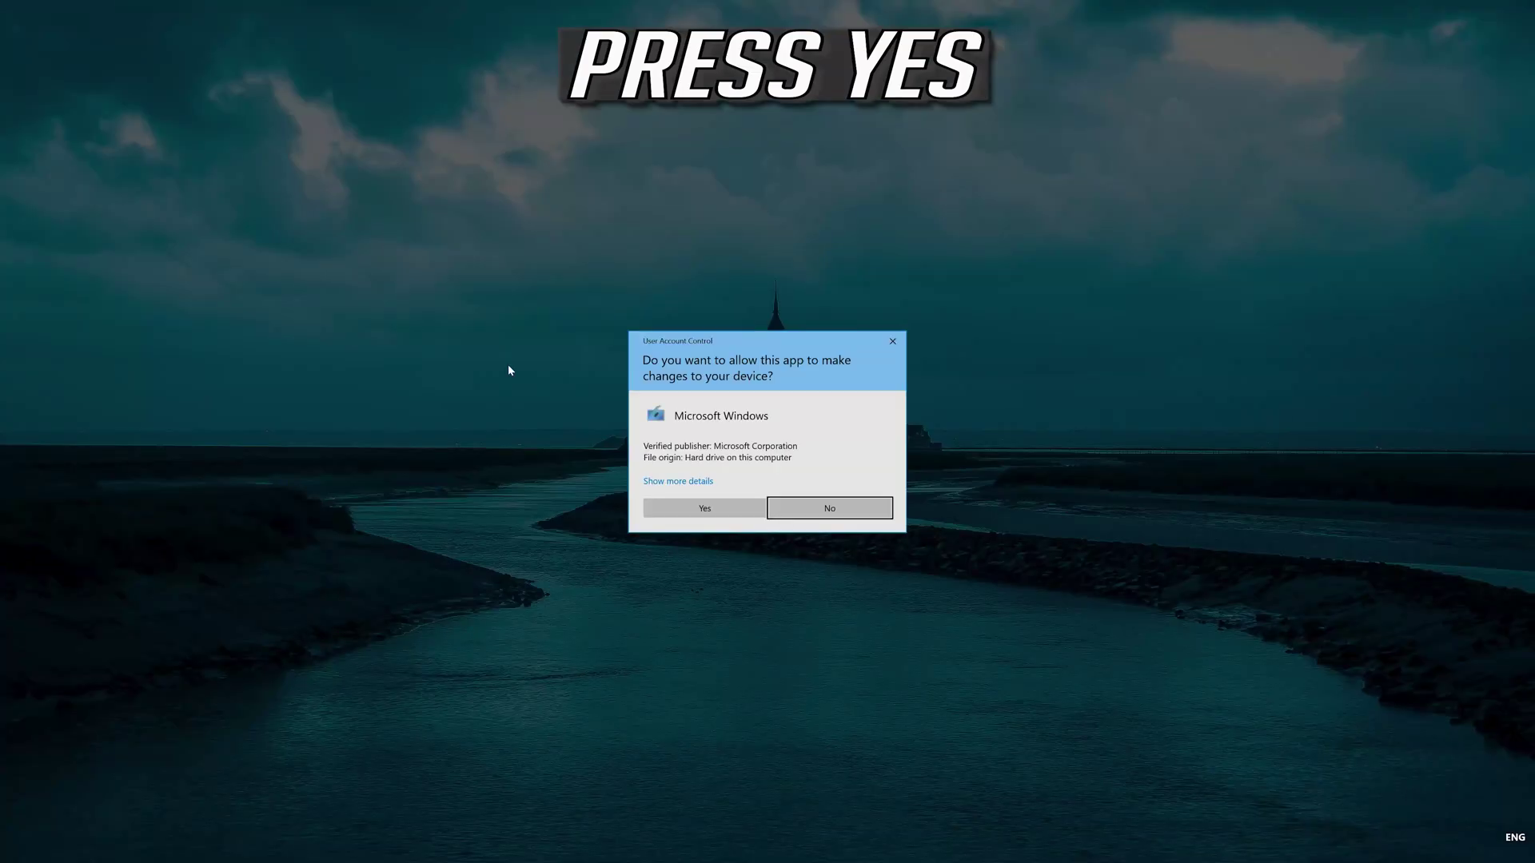
left_click(699, 510)
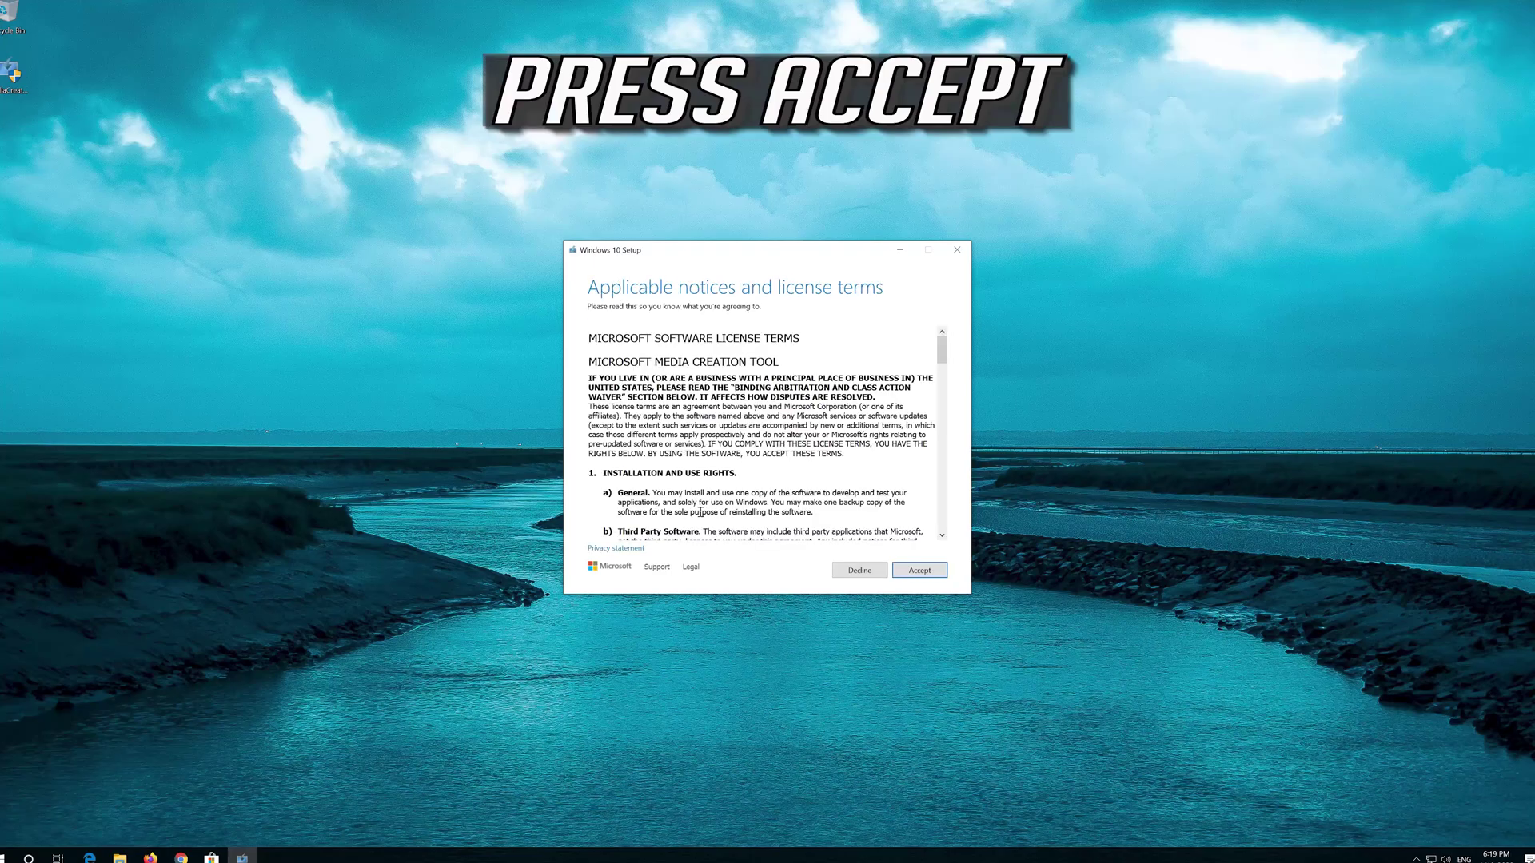
left_click(940, 569)
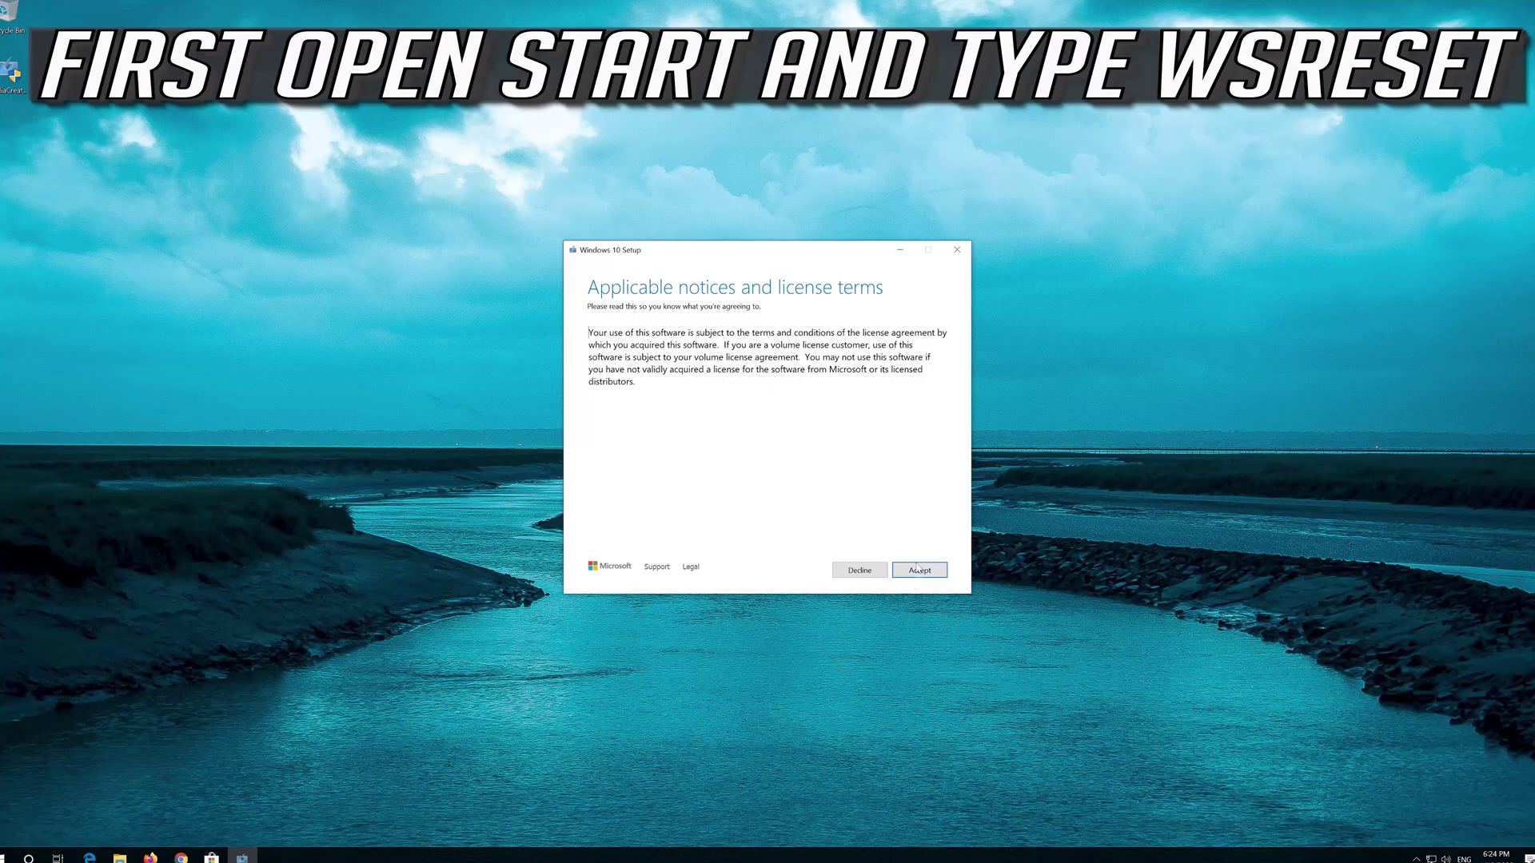
Accept the license terms and install Windows 10 Pro, keeping personal files and apps
left_click(919, 570)
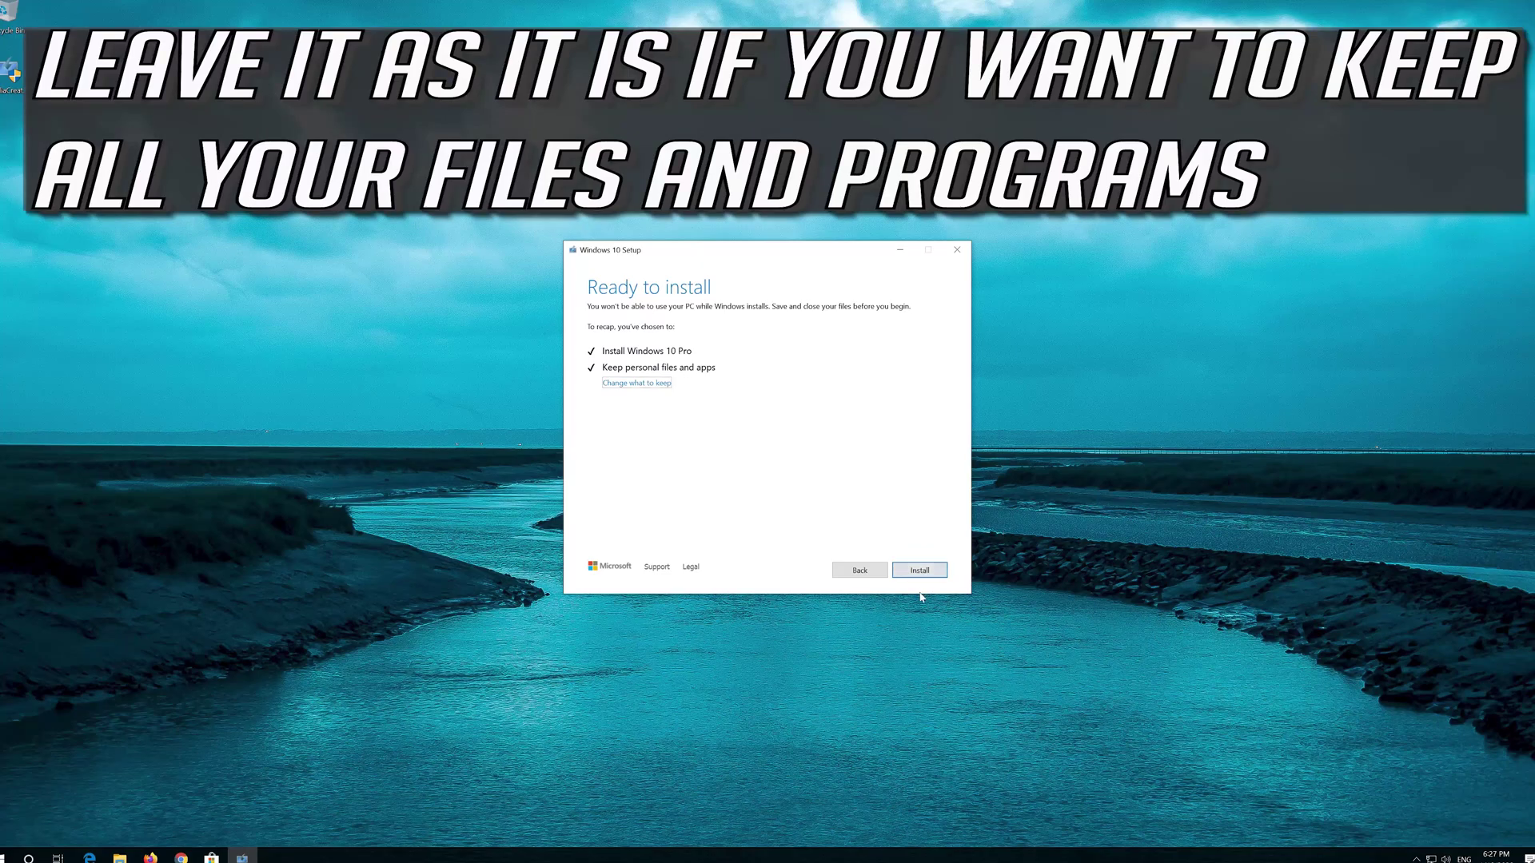
left_click(919, 573)
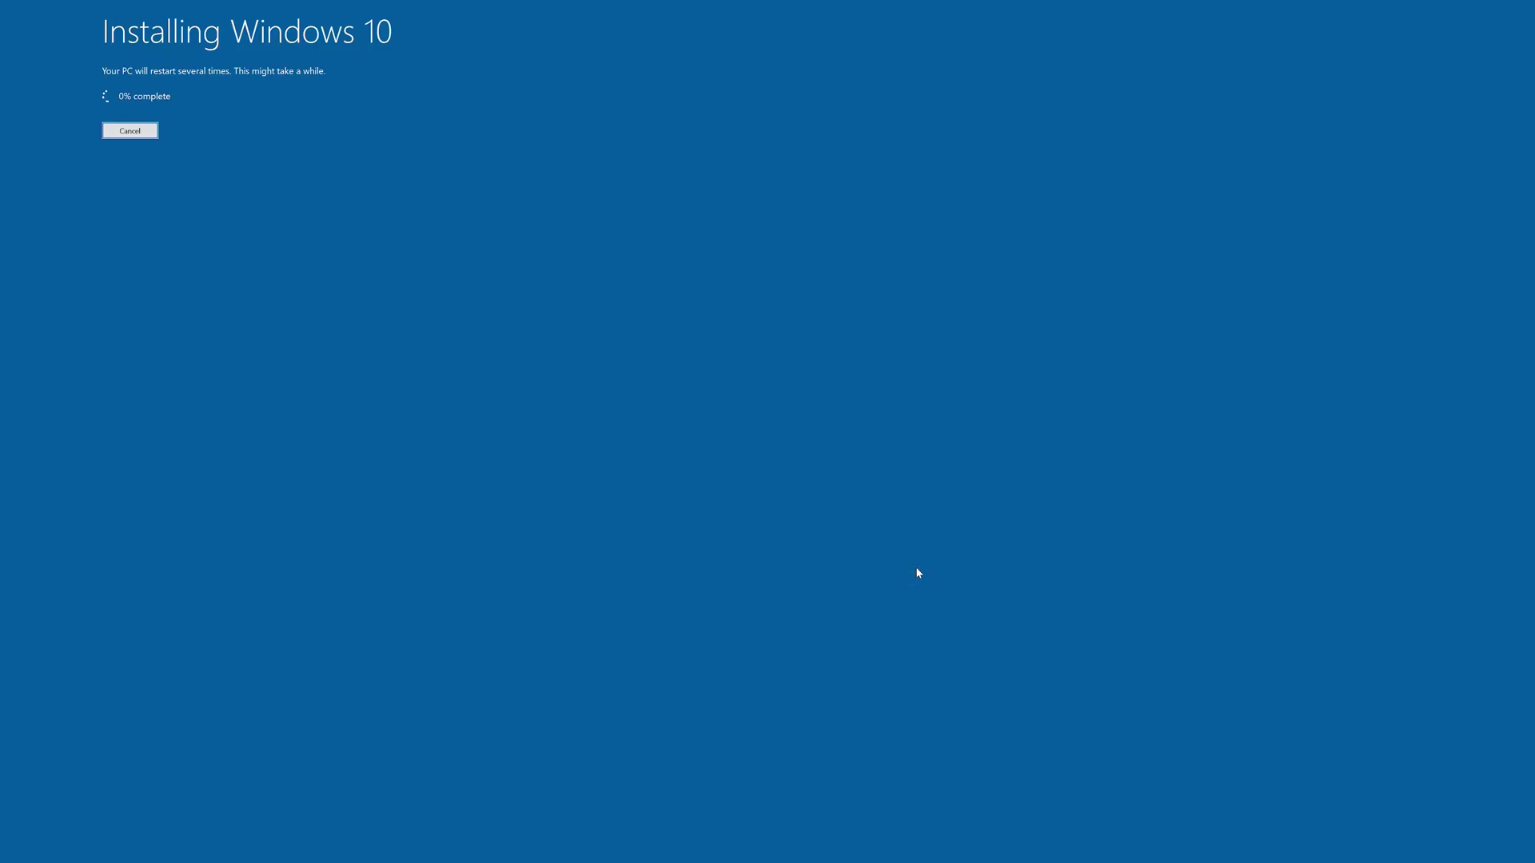